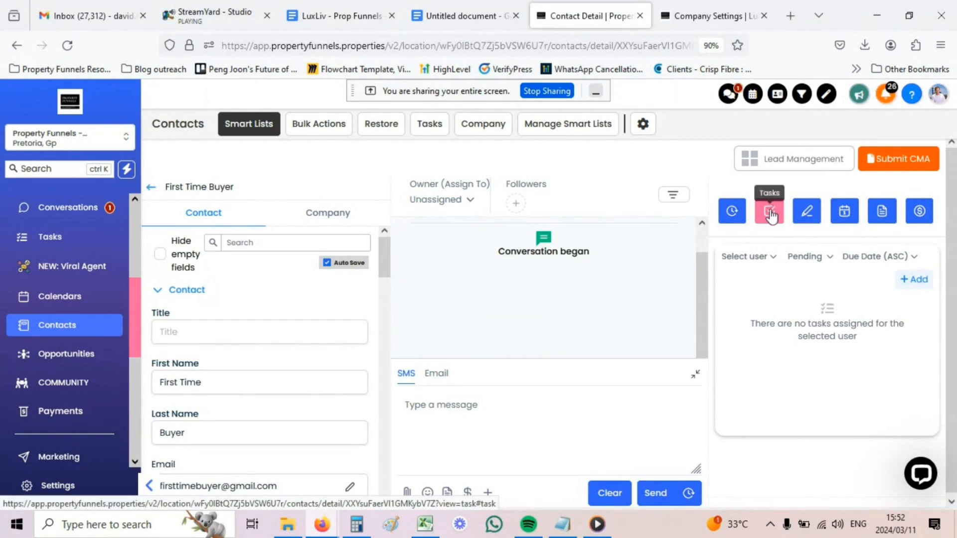
Add a task to the contact titled "Call back" with the description "seller wants to list their property".
{"action": "left_click", "coordinate": [915, 282]}
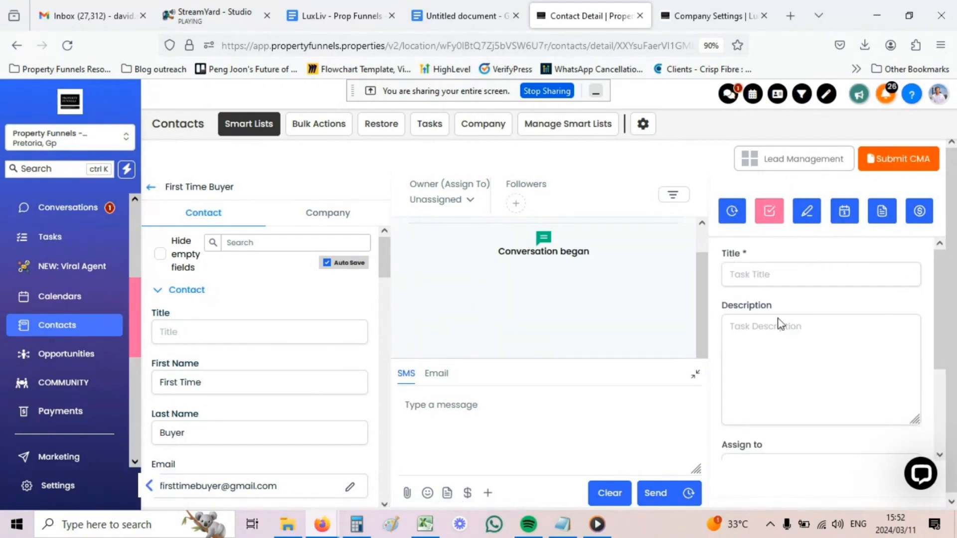
{"action": "scroll", "coordinate": [800, 325], "scroll_direction": "down", "scroll_amount": 3}
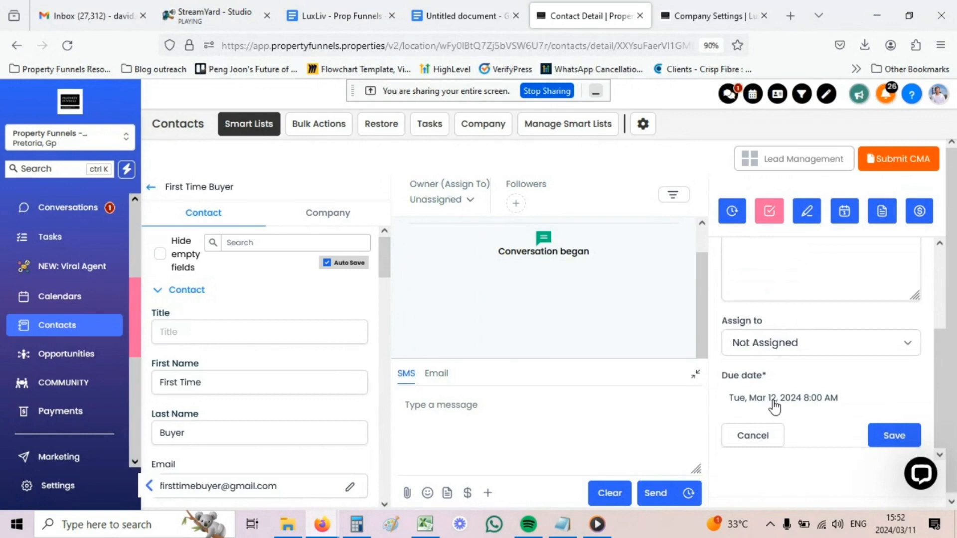
{"action": "scroll", "coordinate": [773, 404], "scroll_direction": "up", "scroll_amount": 3}
{"action": "left_click", "coordinate": [748, 274]}
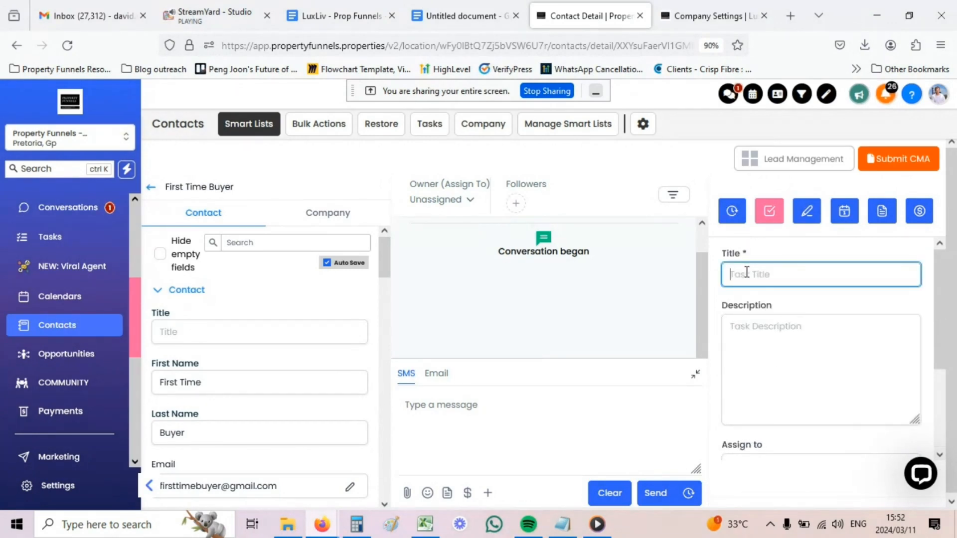
{"action": "type", "text": "Call back"}
{"action": "key", "text": "Tab"}
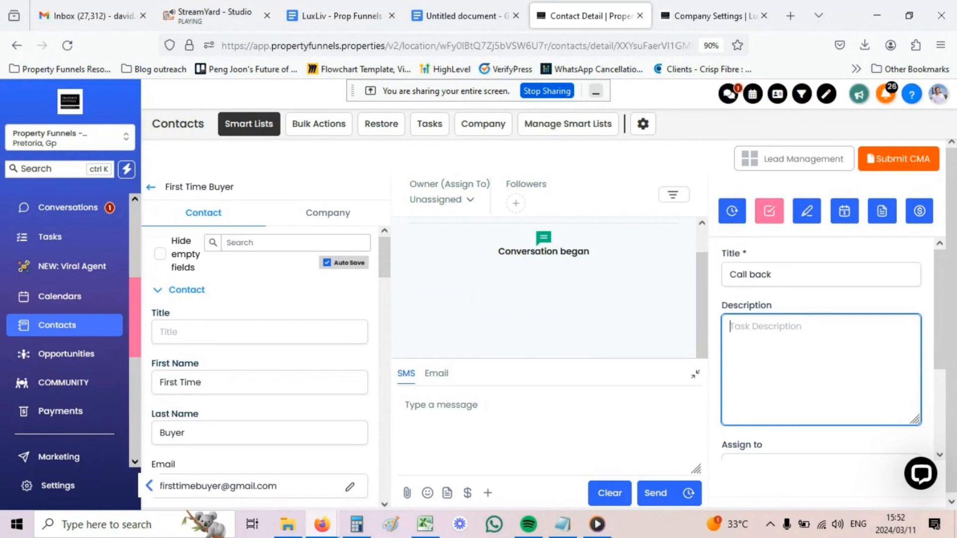
{"action": "type", "text": "seller wants to list t"}
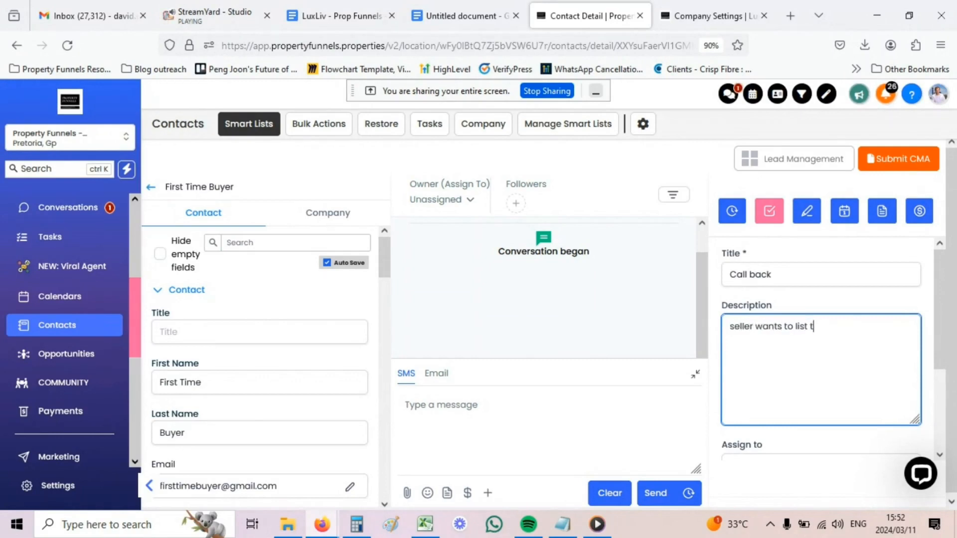
{"action": "type", "text": "heir proe"}
Assign the new task to the only available team member instead of leaving it unassigned.
{"action": "scroll", "coordinate": [750, 267], "scroll_direction": "down", "scroll_amount": 2}
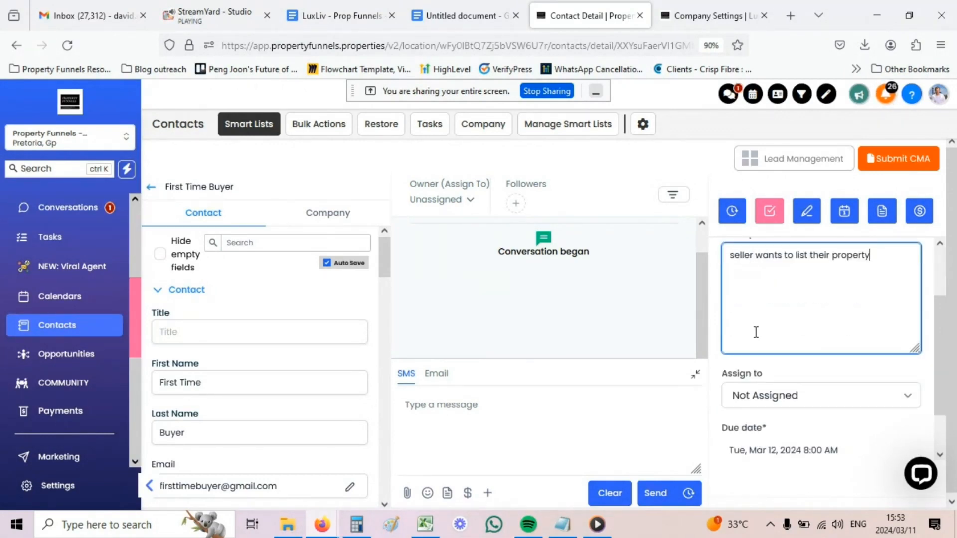
{"action": "scroll", "coordinate": [754, 331], "scroll_direction": "down", "scroll_amount": 1}
{"action": "left_click", "coordinate": [762, 349]}
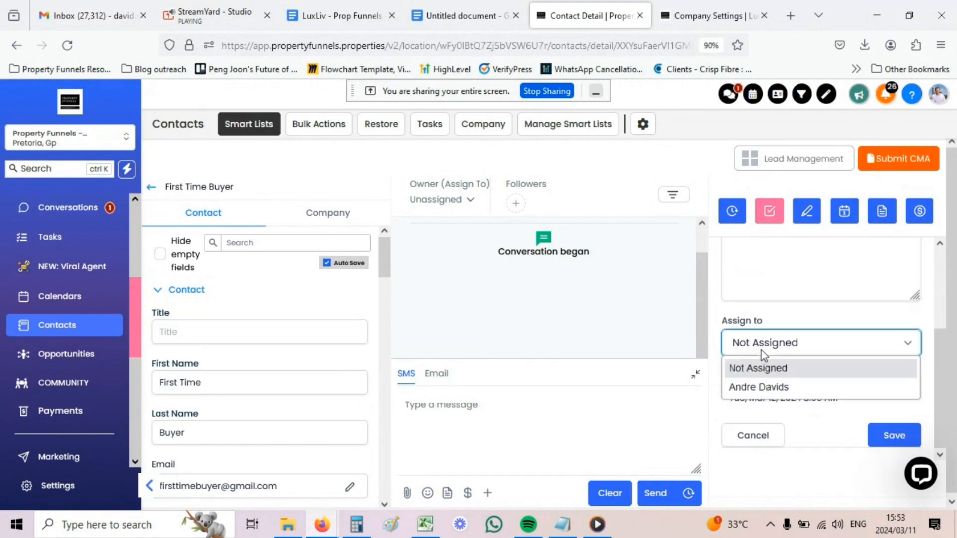
{"action": "left_click", "coordinate": [756, 392]}
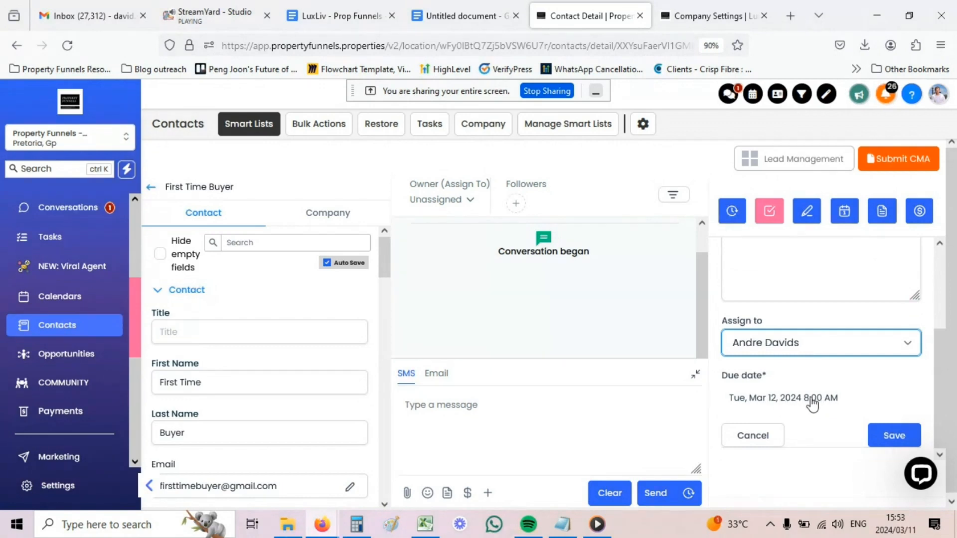
Set the task's due date to 1 March 2025 at 8:20 am and save the task.
{"action": "left_click", "coordinate": [801, 404]}
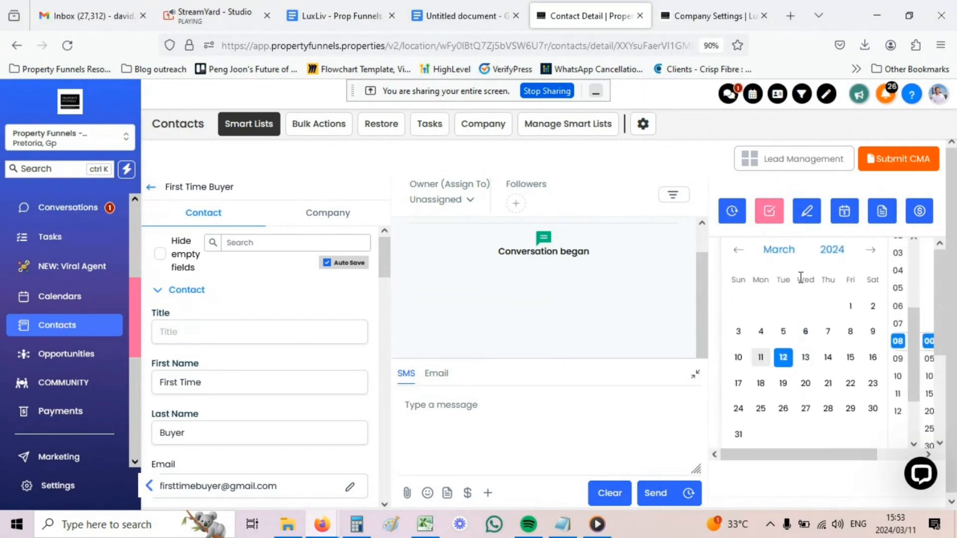
{"action": "left_click", "coordinate": [832, 250]}
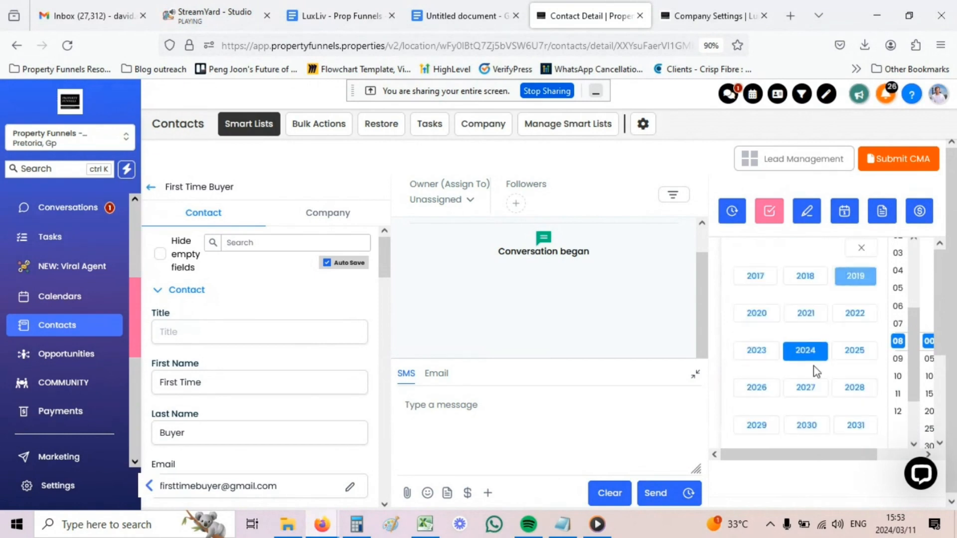
{"action": "left_click", "coordinate": [854, 351]}
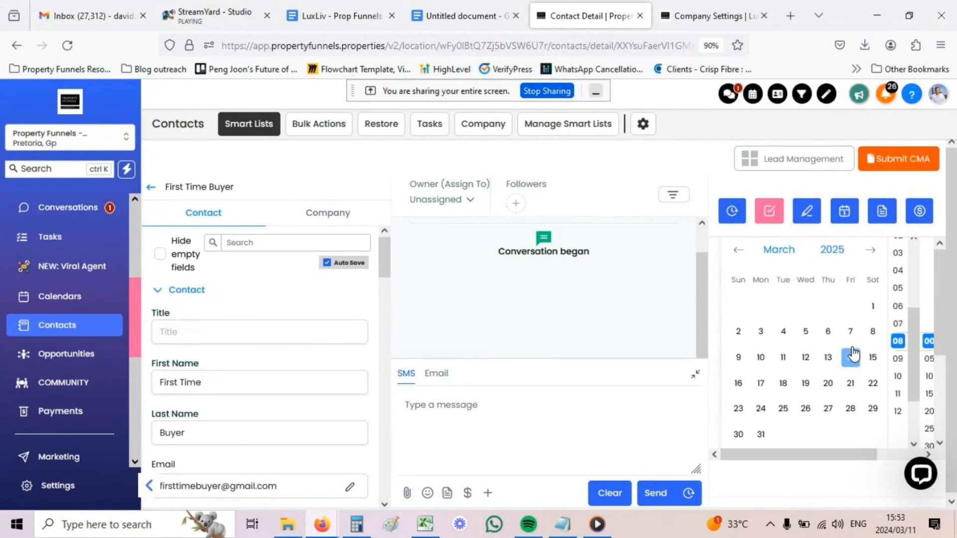
{"action": "left_click", "coordinate": [869, 309]}
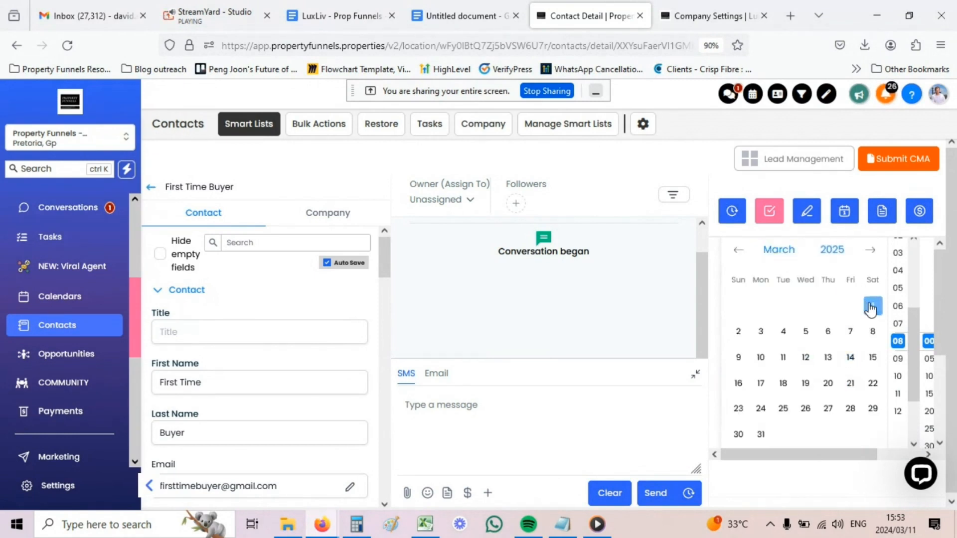
{"action": "left_click_drag", "start_coordinate": [862, 454], "coordinate": [894, 459]}
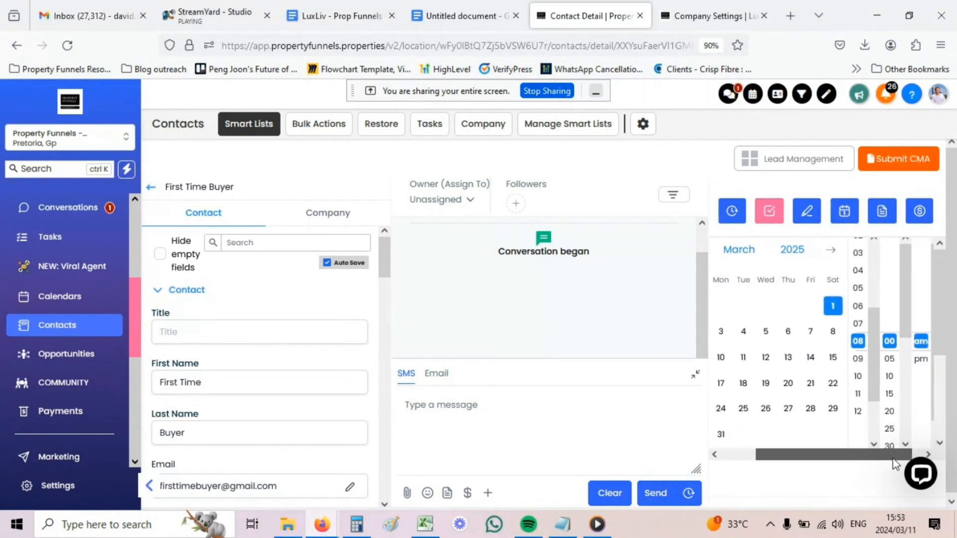
{"action": "left_click", "coordinate": [890, 414]}
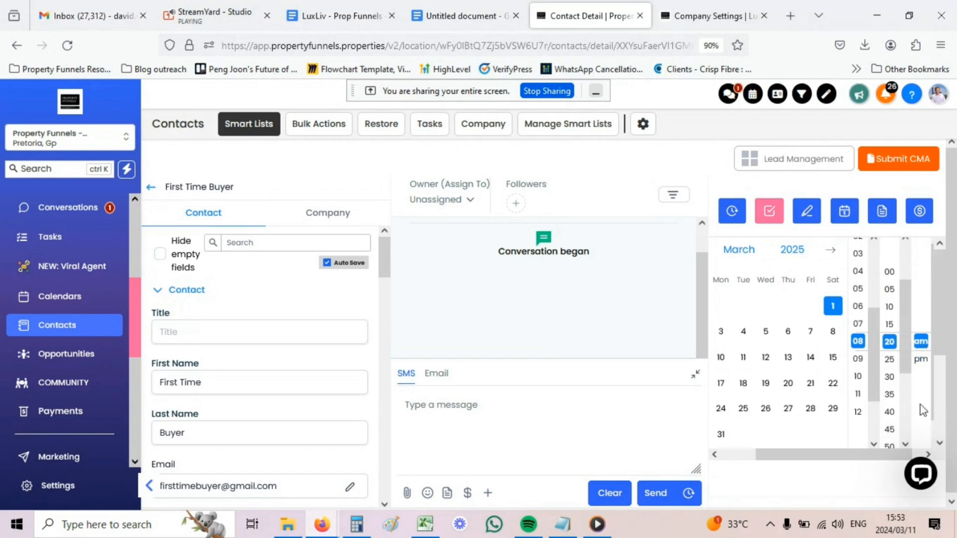
{"action": "left_click", "coordinate": [920, 342]}
{"action": "left_click", "coordinate": [897, 437]}
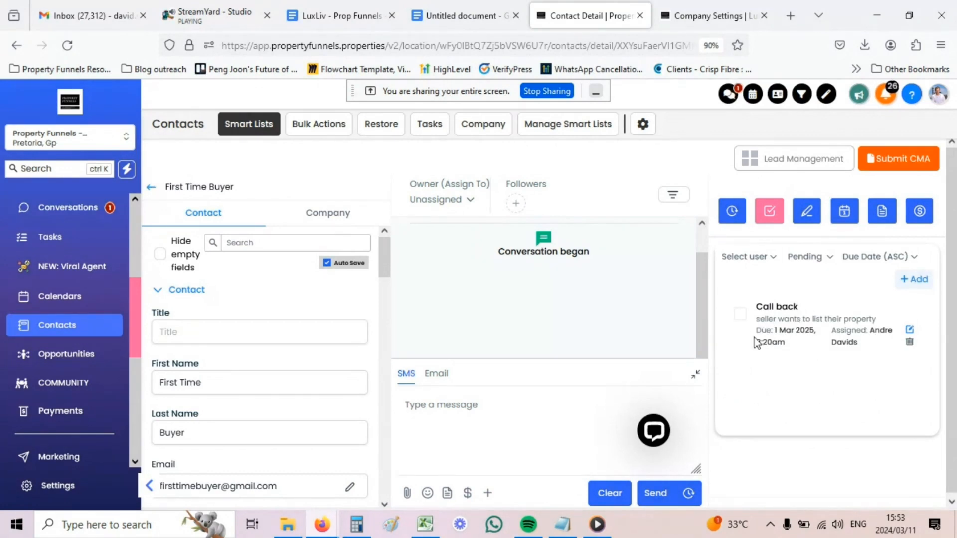
Mark the "Call back" task as completed and show the contact's tasks of all statuses.
{"action": "left_click", "coordinate": [742, 315]}
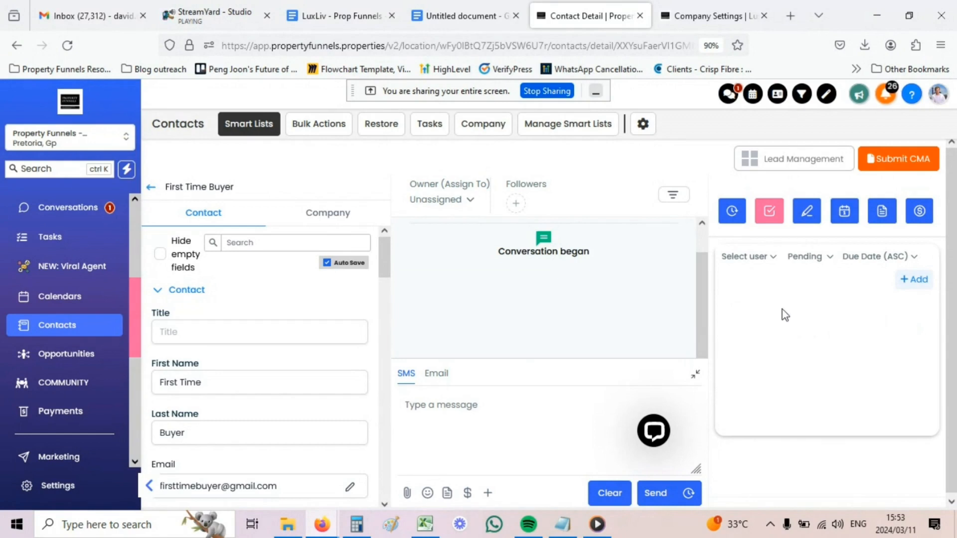
{"action": "left_click", "coordinate": [808, 269]}
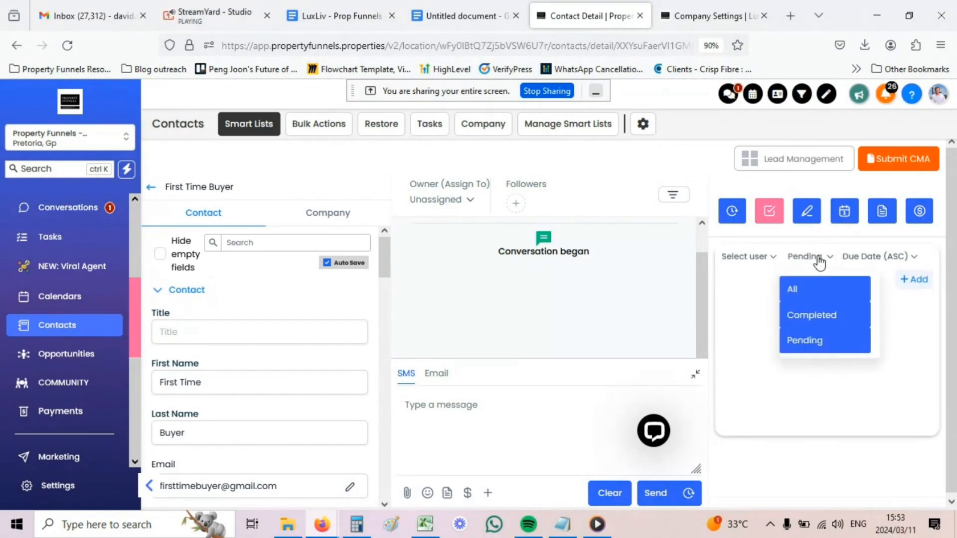
{"action": "left_click", "coordinate": [795, 291]}
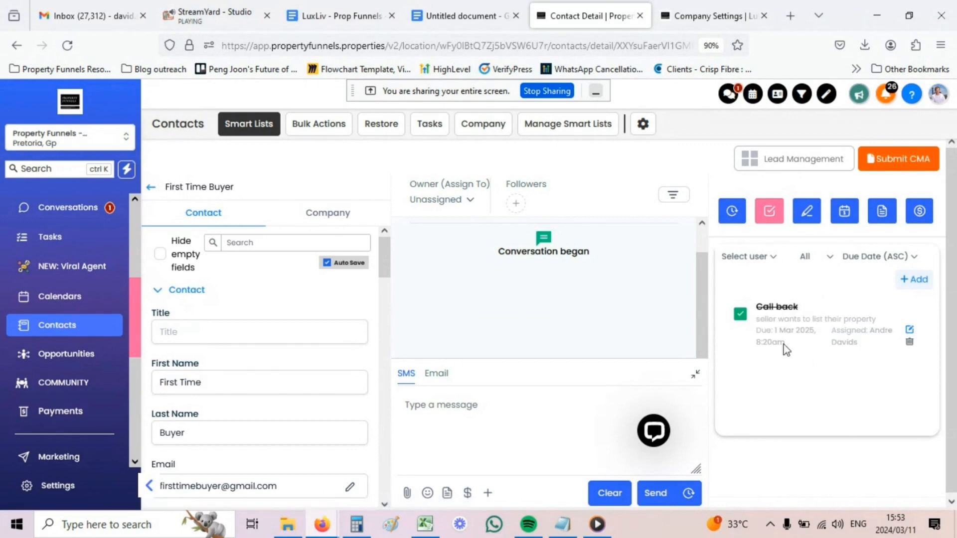
Filter the contact's tasks by Completed status and switch the filter back to Pending.
{"action": "left_click", "coordinate": [830, 265]}
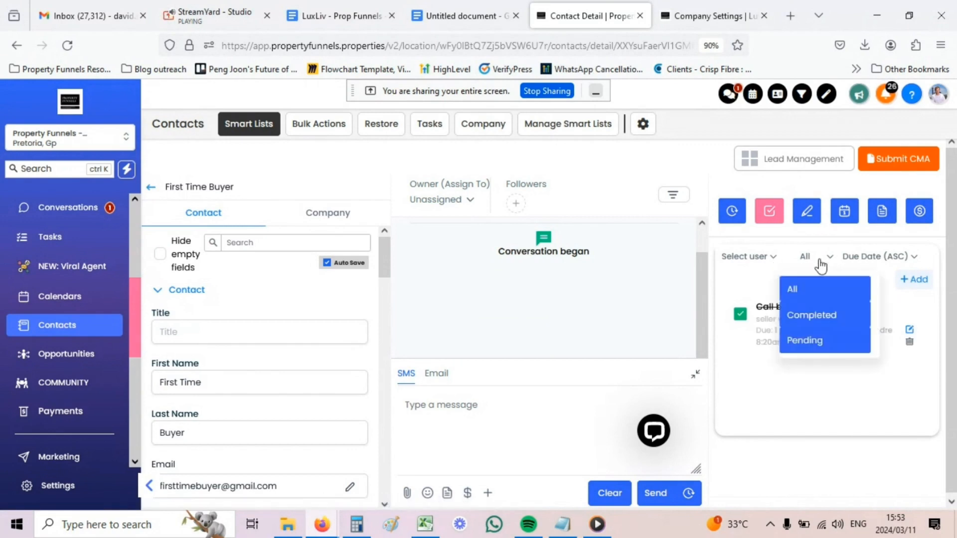
{"action": "left_click", "coordinate": [818, 312]}
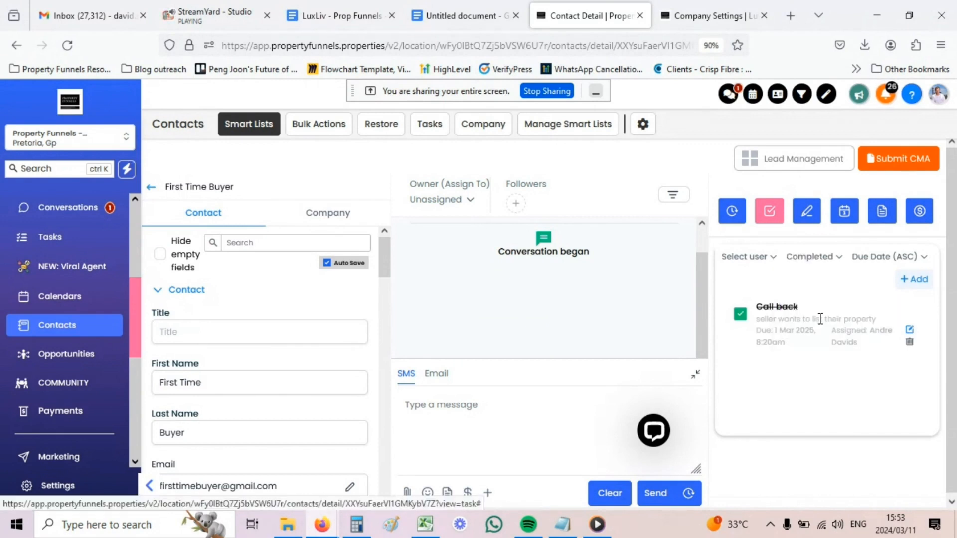
{"action": "left_click", "coordinate": [829, 264]}
{"action": "left_click", "coordinate": [802, 344]}
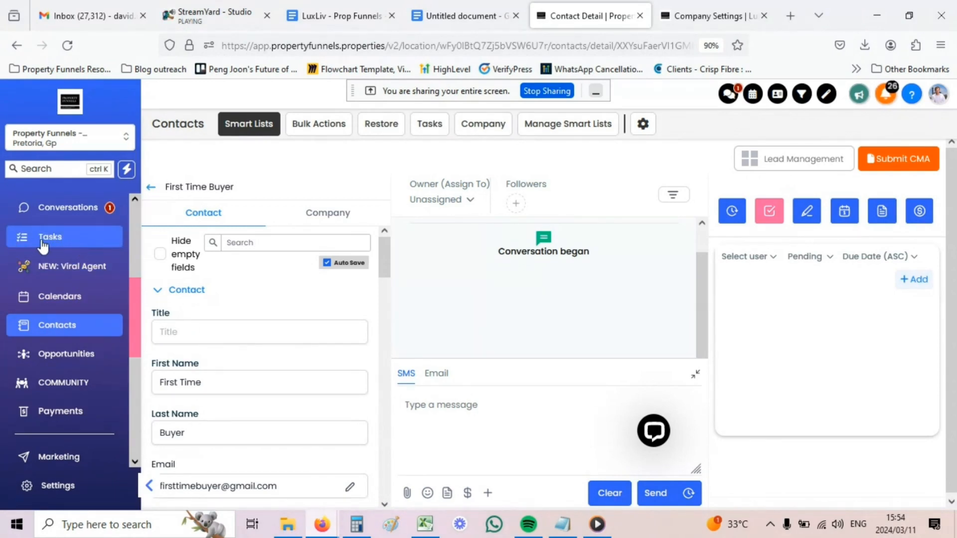
Open the Task List covering all contacts and start a new task from it.
{"action": "left_click", "coordinate": [431, 128]}
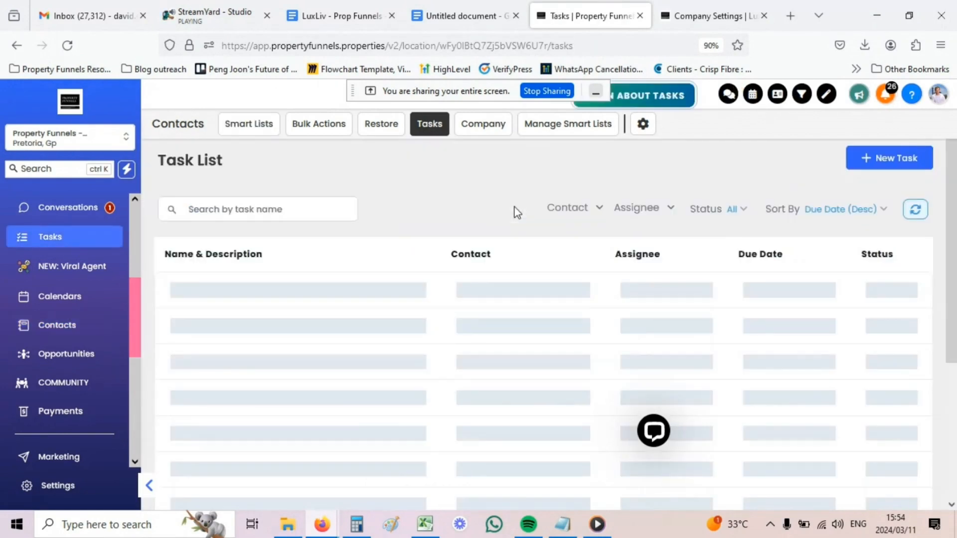
{"action": "left_click_drag", "start_coordinate": [653, 430], "coordinate": [881, 449]}
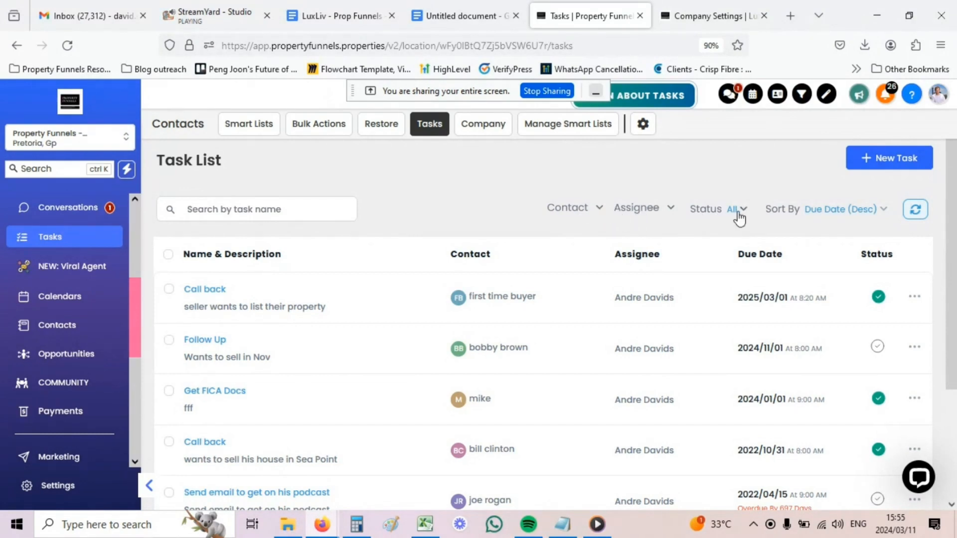
{"action": "left_click", "coordinate": [882, 165]}
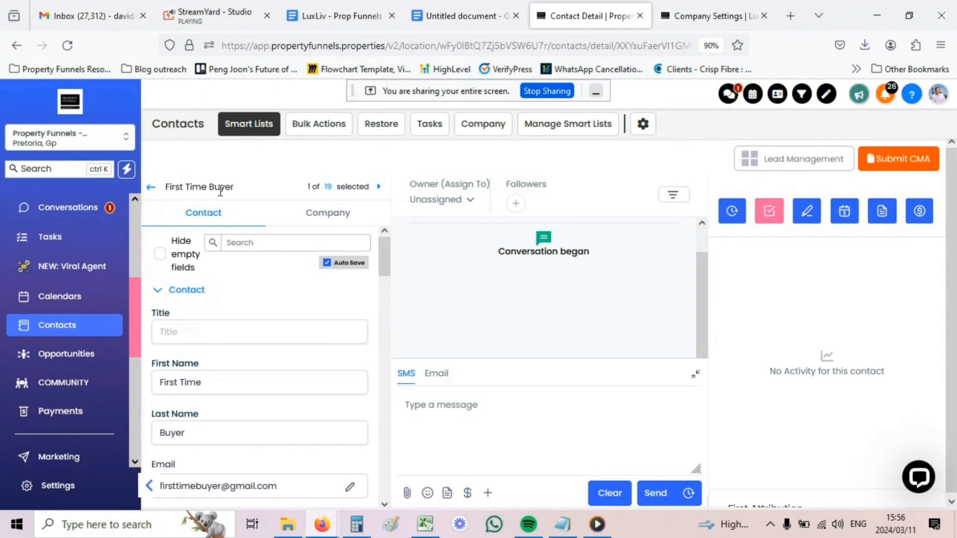
Fill in the contact's date of birth in the First Time Buyer record.
{"action": "scroll", "coordinate": [184, 287], "scroll_direction": "down", "scroll_amount": 3}
{"action": "scroll", "coordinate": [187, 288], "scroll_direction": "down", "scroll_amount": 3}
{"action": "scroll", "coordinate": [187, 288], "scroll_direction": "down", "scroll_amount": 2}
{"action": "scroll", "coordinate": [190, 291], "scroll_direction": "up", "scroll_amount": 2}
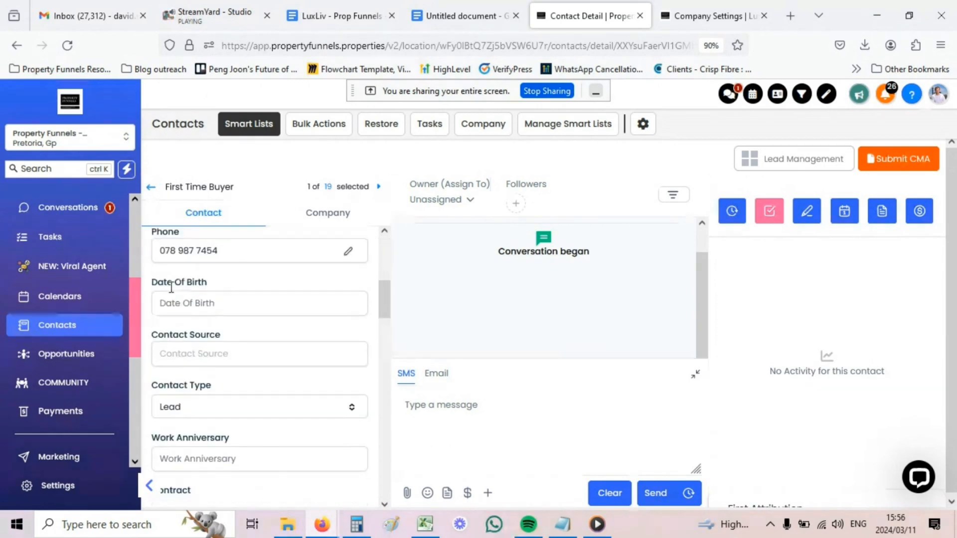
{"action": "left_click", "coordinate": [191, 303]}
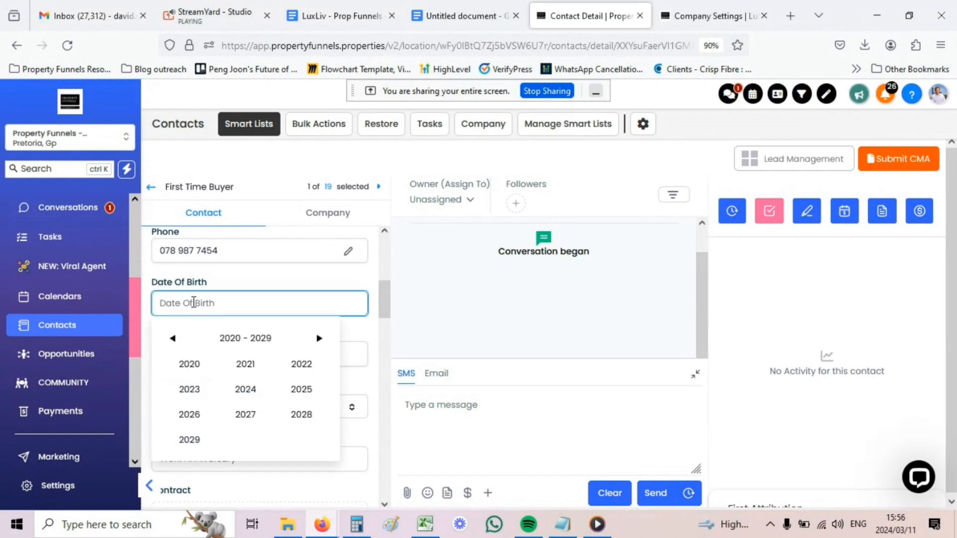
{"action": "left_click", "coordinate": [174, 338]}
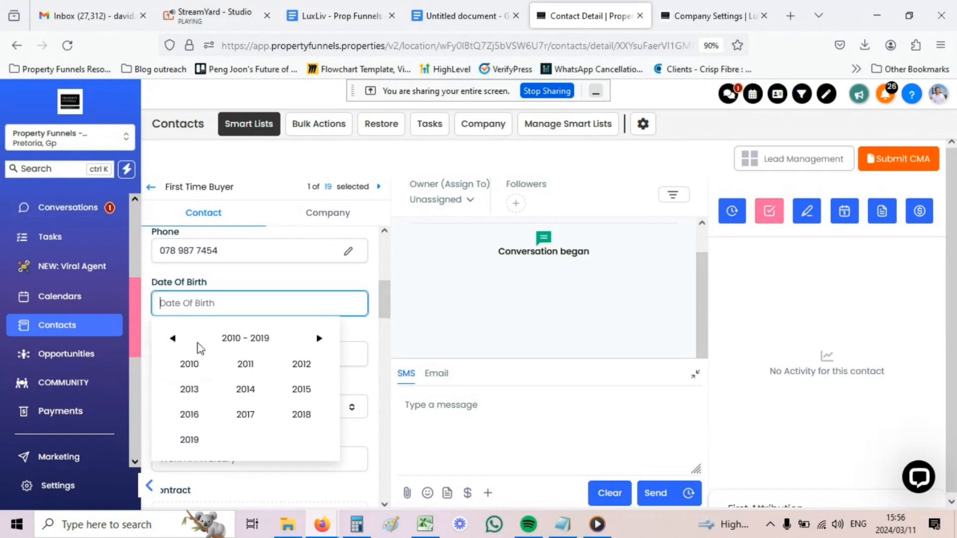
{"action": "left_click", "coordinate": [174, 338]}
{"action": "left_click", "coordinate": [174, 338]}
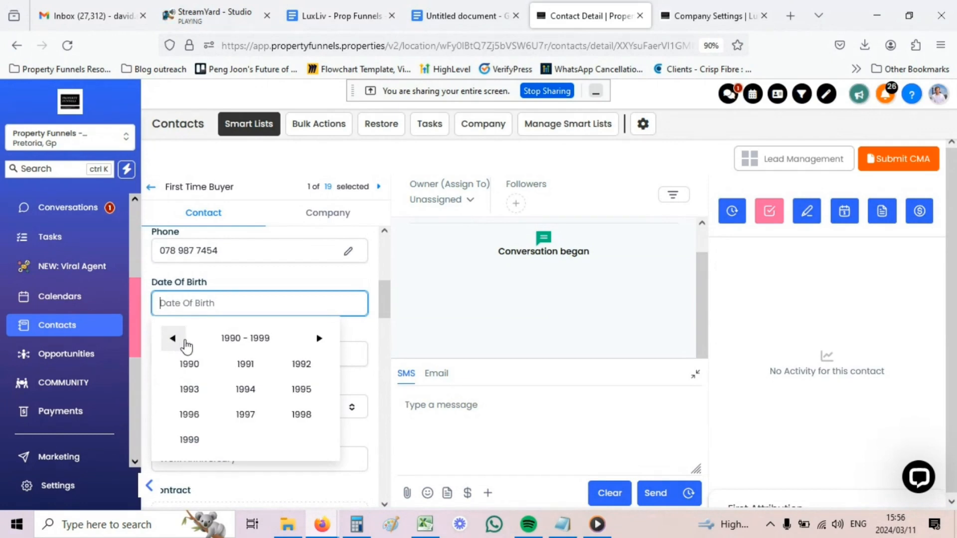
{"action": "left_click", "coordinate": [189, 364]}
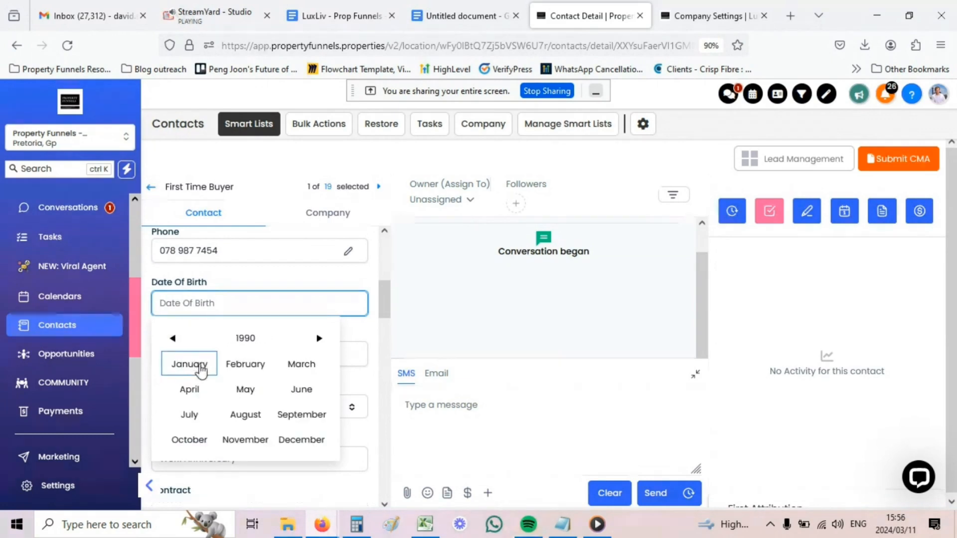
{"action": "left_click", "coordinate": [299, 365]}
{"action": "scroll", "coordinate": [280, 367], "scroll_direction": "down", "scroll_amount": 2}
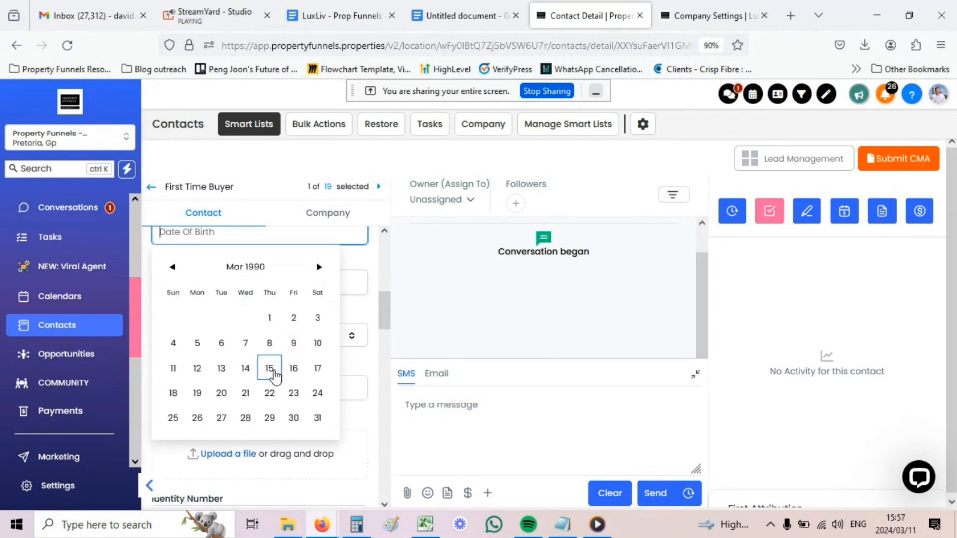
{"action": "left_click", "coordinate": [269, 393]}
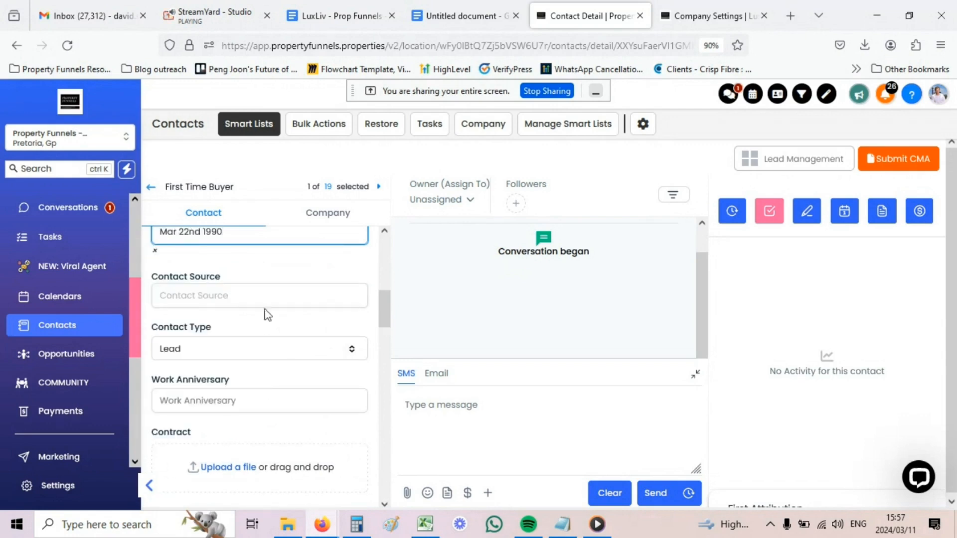
{"action": "scroll", "coordinate": [244, 407], "scroll_direction": "up", "scroll_amount": 3}
{"action": "left_click", "coordinate": [280, 402]}
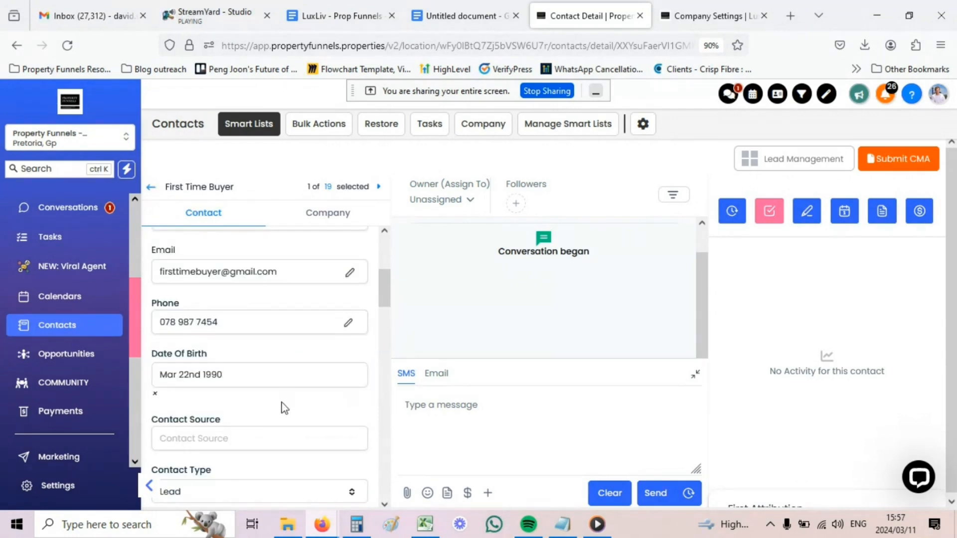
{"action": "scroll", "coordinate": [241, 359], "scroll_direction": "up", "scroll_amount": 5}
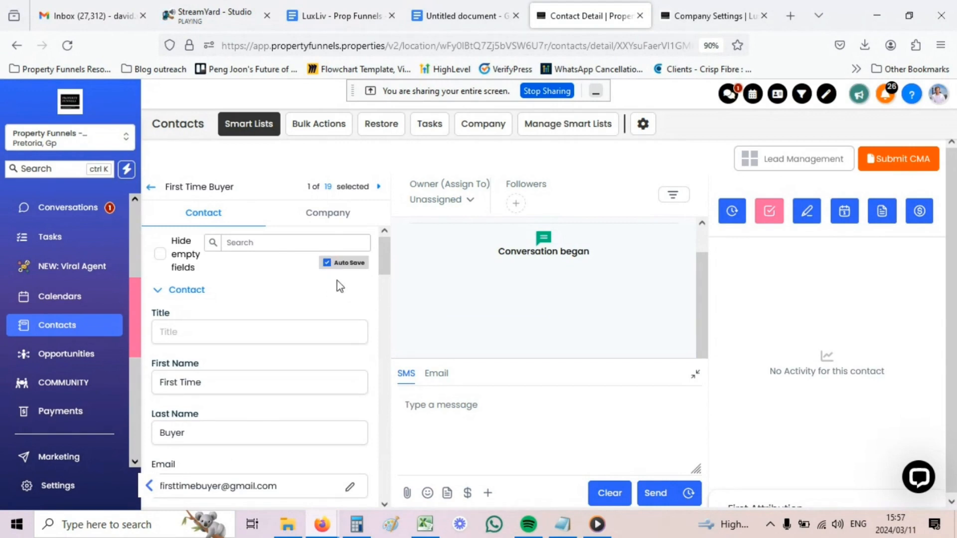
{"action": "scroll", "coordinate": [337, 281], "scroll_direction": "down", "scroll_amount": 3}
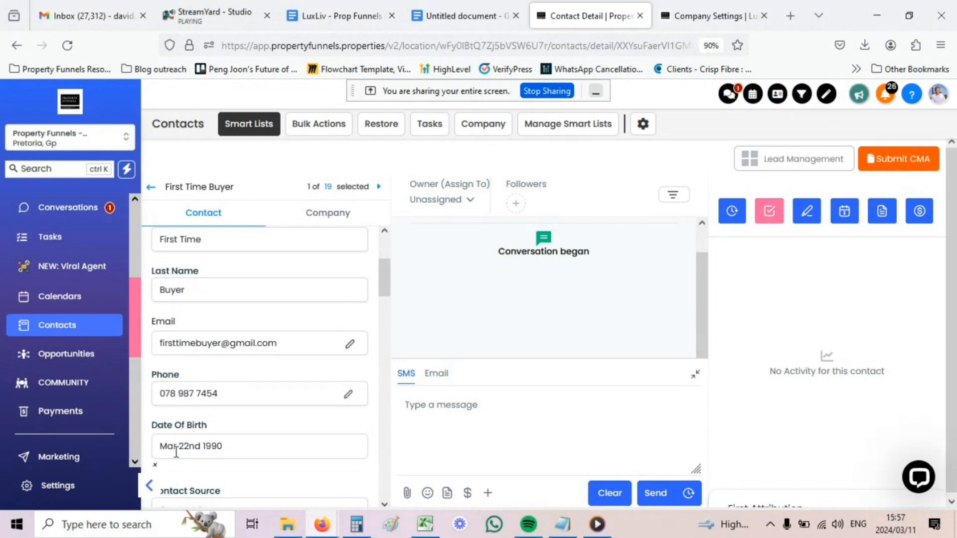
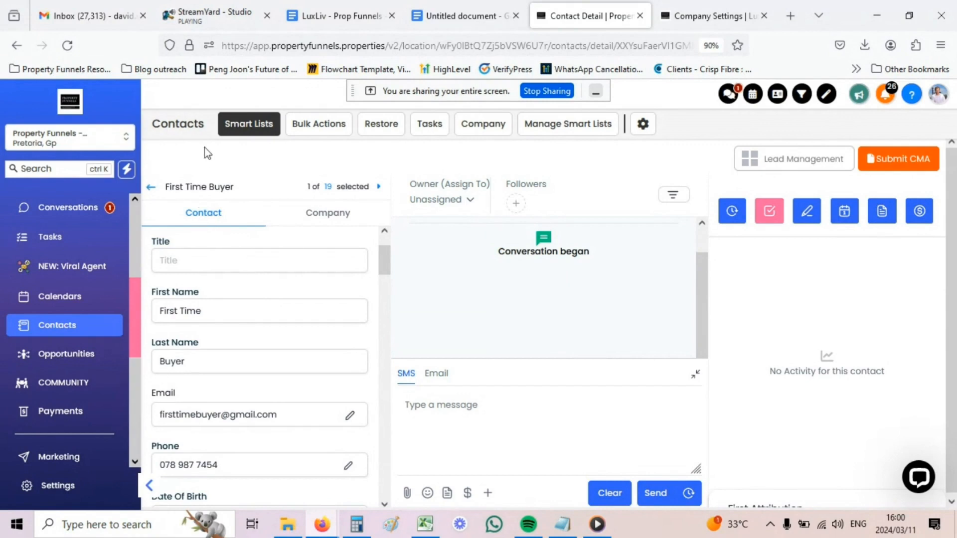
Set the Property Anniversary in the contact's Additional Info section to Mar 1st 2024.
{"action": "scroll", "coordinate": [239, 240], "scroll_direction": "down", "scroll_amount": 4}
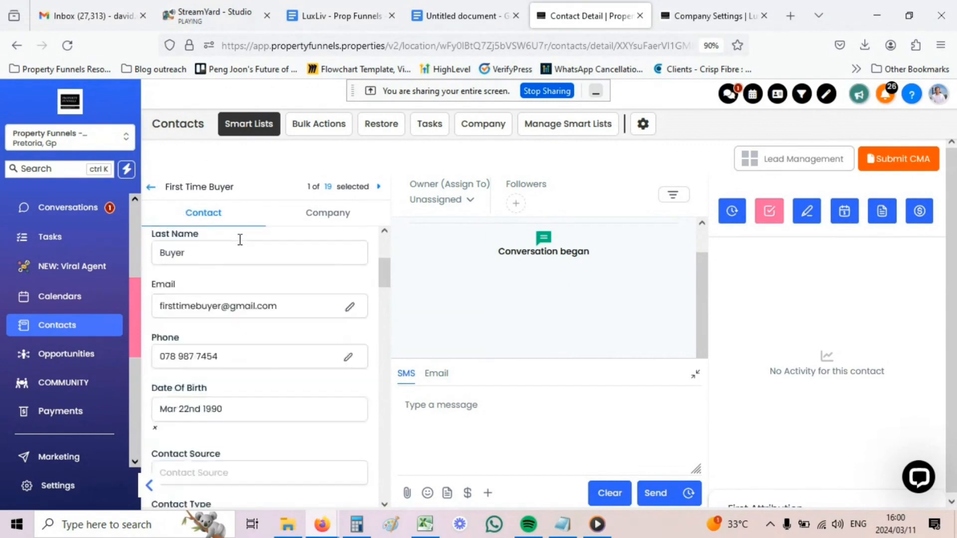
{"action": "scroll", "coordinate": [239, 240], "scroll_direction": "down", "scroll_amount": 6}
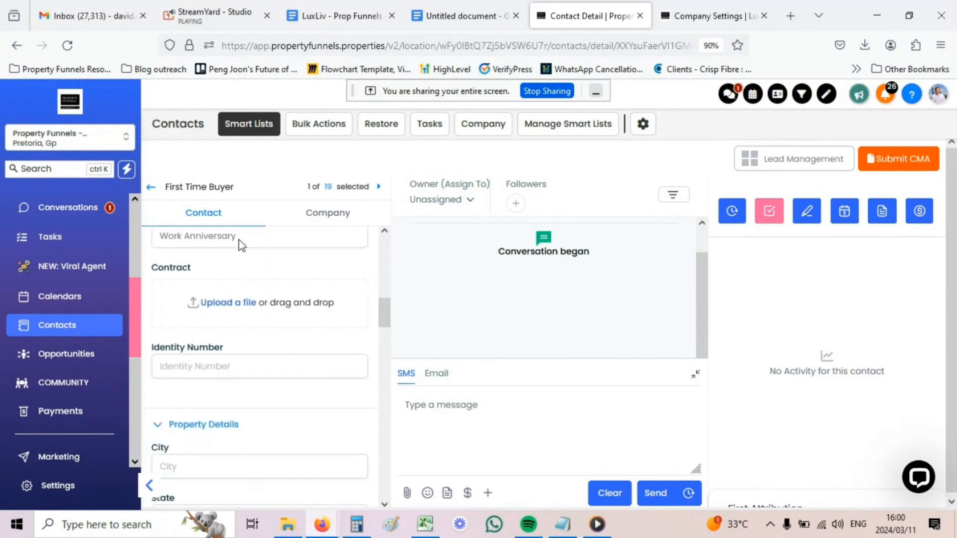
{"action": "scroll", "coordinate": [238, 240], "scroll_direction": "down", "scroll_amount": 5}
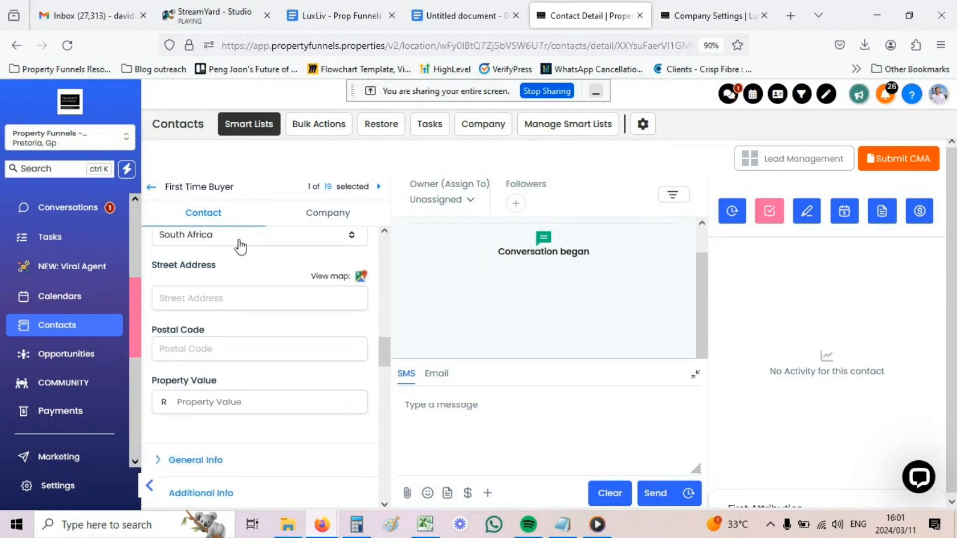
{"action": "scroll", "coordinate": [238, 241], "scroll_direction": "down", "scroll_amount": 3}
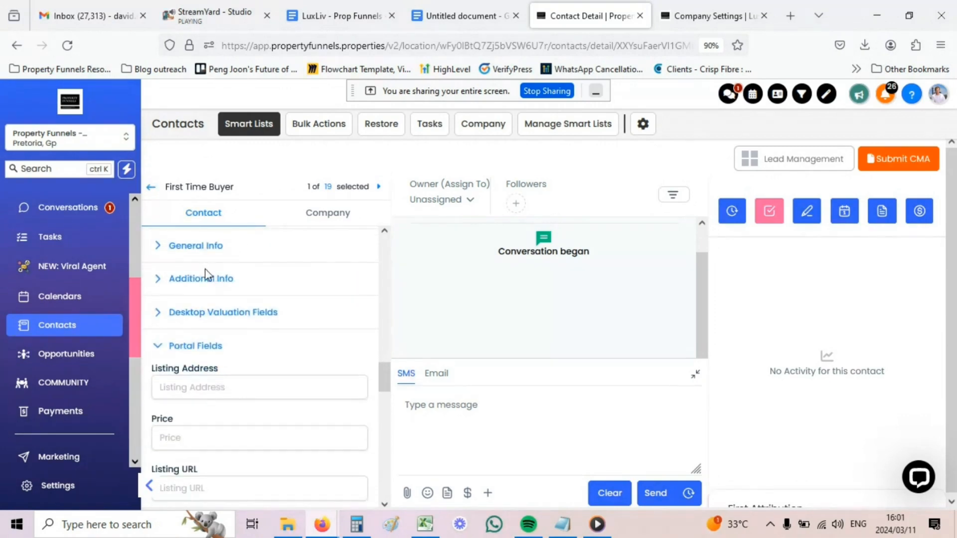
{"action": "scroll", "coordinate": [201, 290], "scroll_direction": "down", "scroll_amount": 3}
{"action": "scroll", "coordinate": [200, 297], "scroll_direction": "up", "scroll_amount": 4}
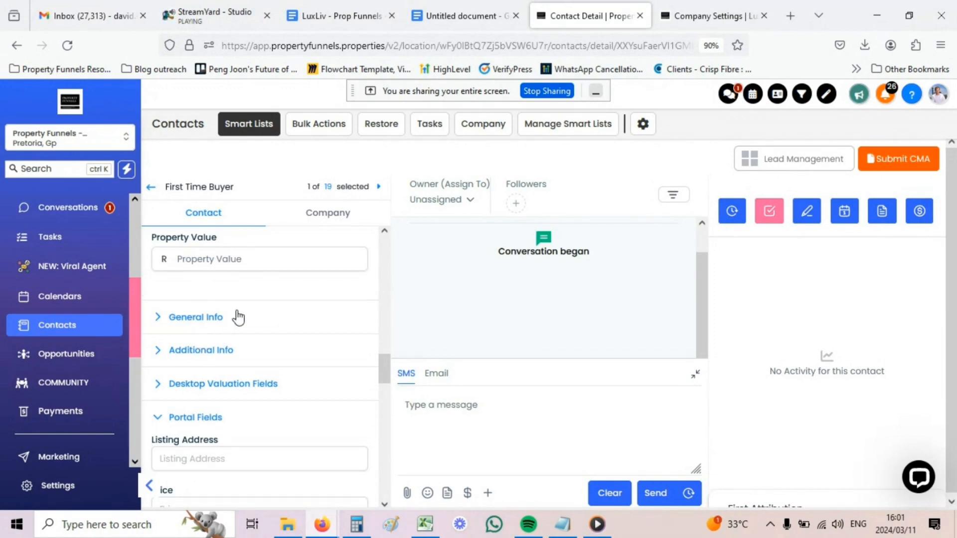
{"action": "left_click", "coordinate": [204, 350]}
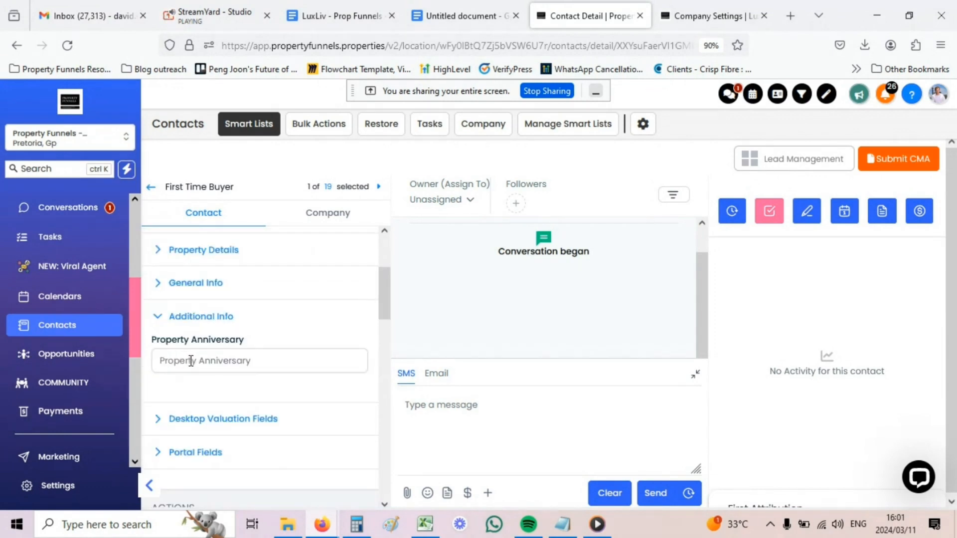
{"action": "left_click", "coordinate": [191, 360]}
{"action": "scroll", "coordinate": [244, 367], "scroll_direction": "down", "scroll_amount": 2}
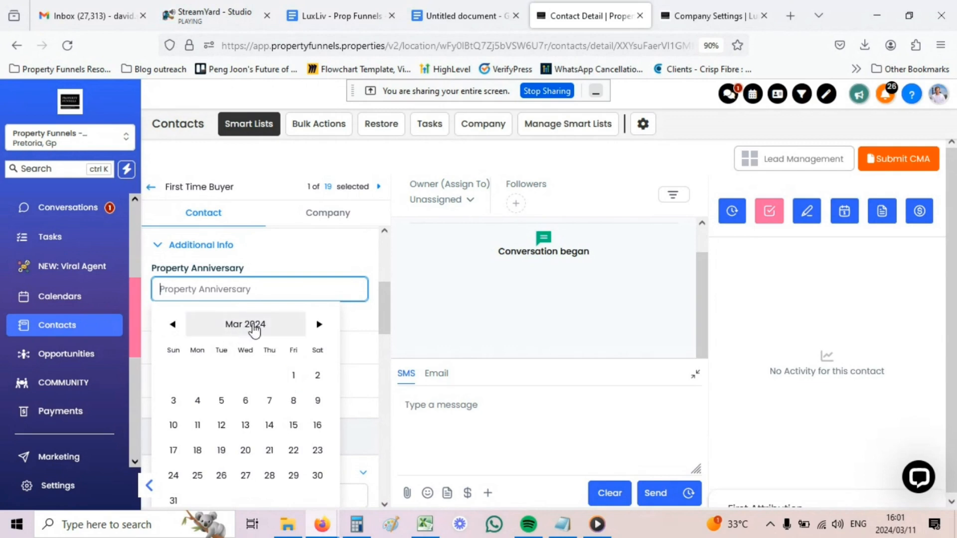
{"action": "left_click", "coordinate": [294, 374]}
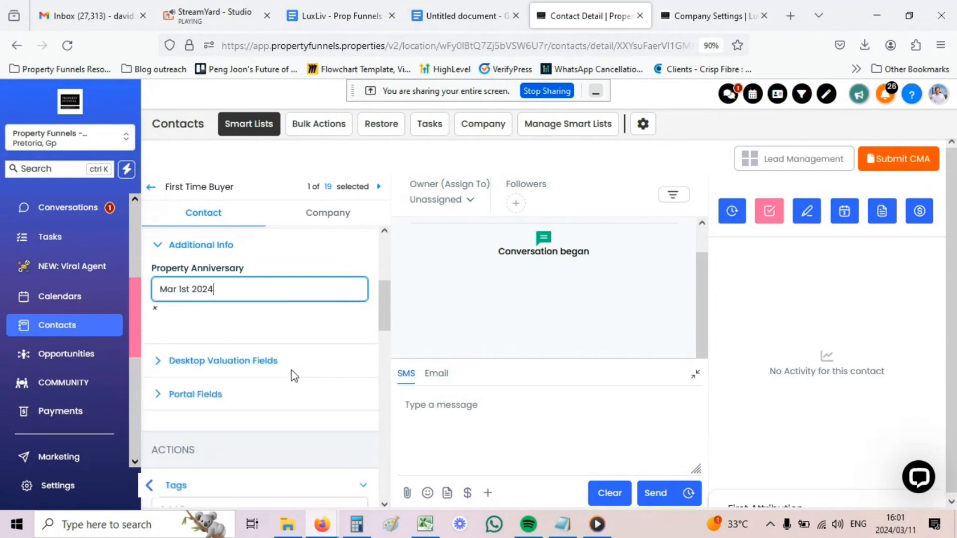
{"action": "left_click", "coordinate": [236, 321]}
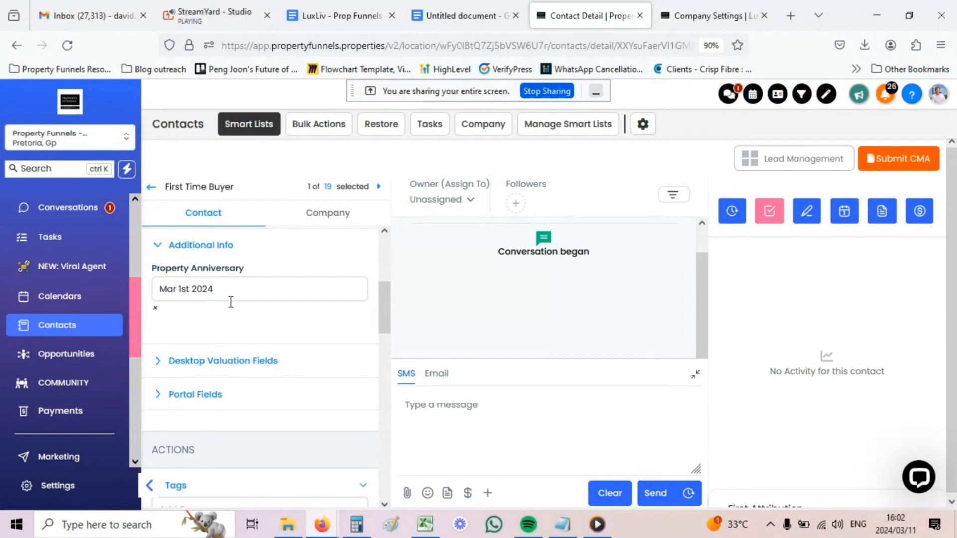
Clear the "anni" search from the contact's fields and expand the Lead Management quick actions.
{"action": "scroll", "coordinate": [234, 303], "scroll_direction": "up", "scroll_amount": 5}
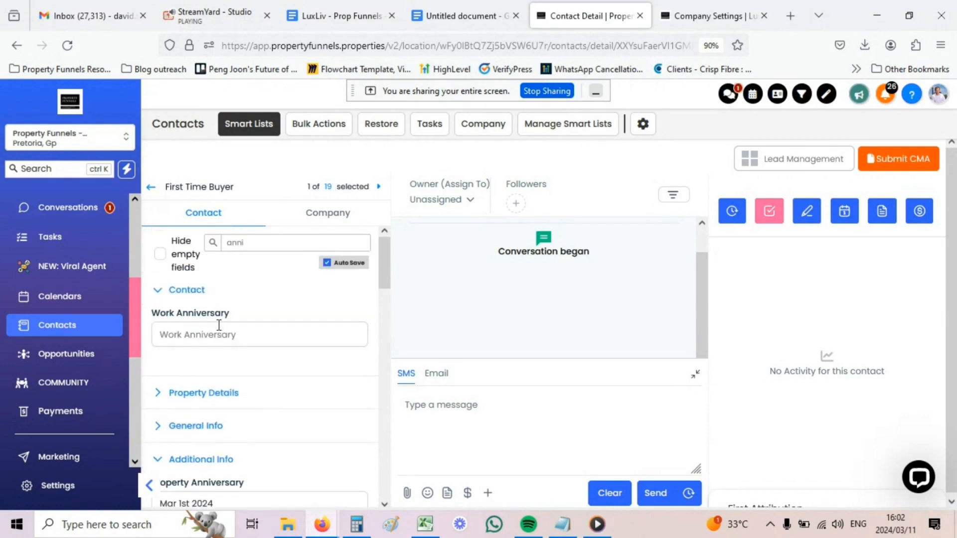
{"action": "double_click", "coordinate": [228, 244]}
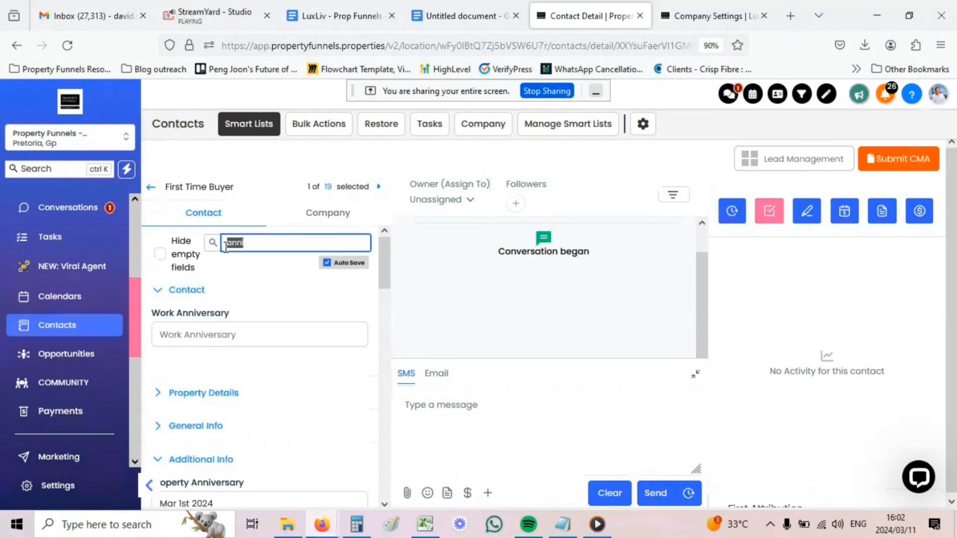
{"action": "key", "text": "BackSpace"}
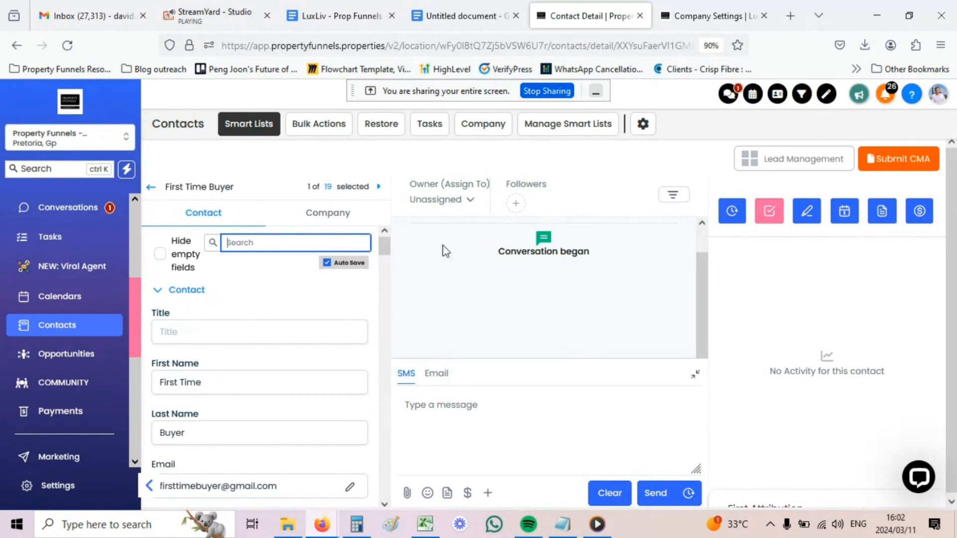
{"action": "left_click", "coordinate": [749, 167]}
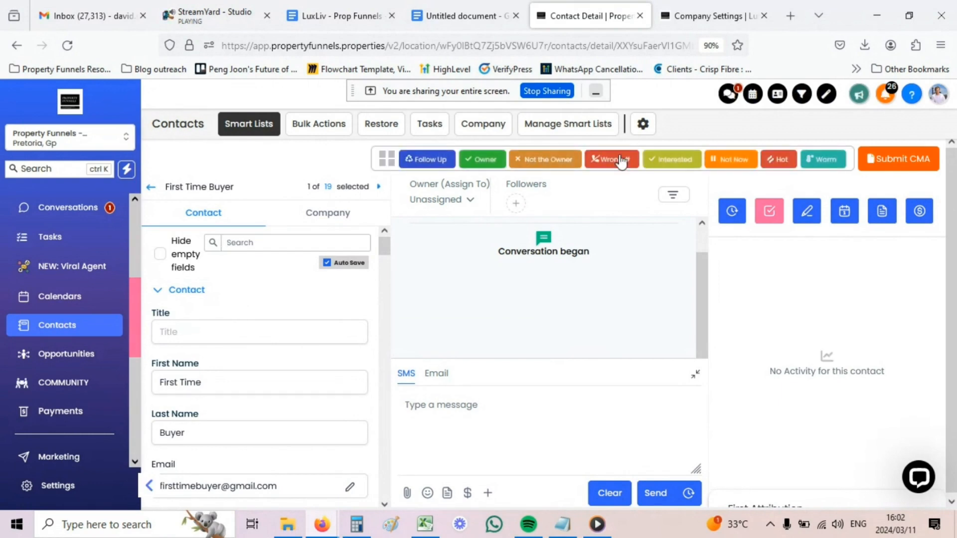
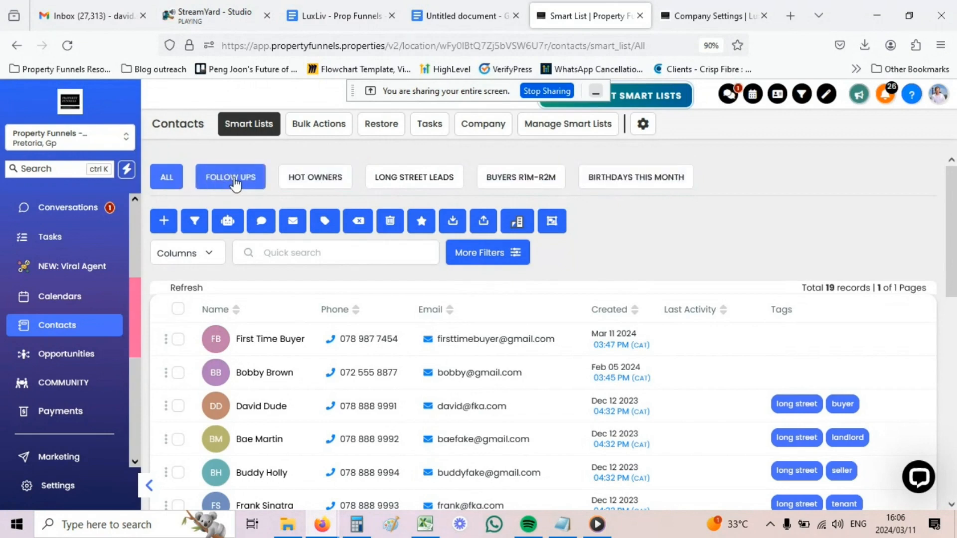
Open the Follow Ups smart list and examine the filter conditions behind it.
{"action": "left_click", "coordinate": [236, 183]}
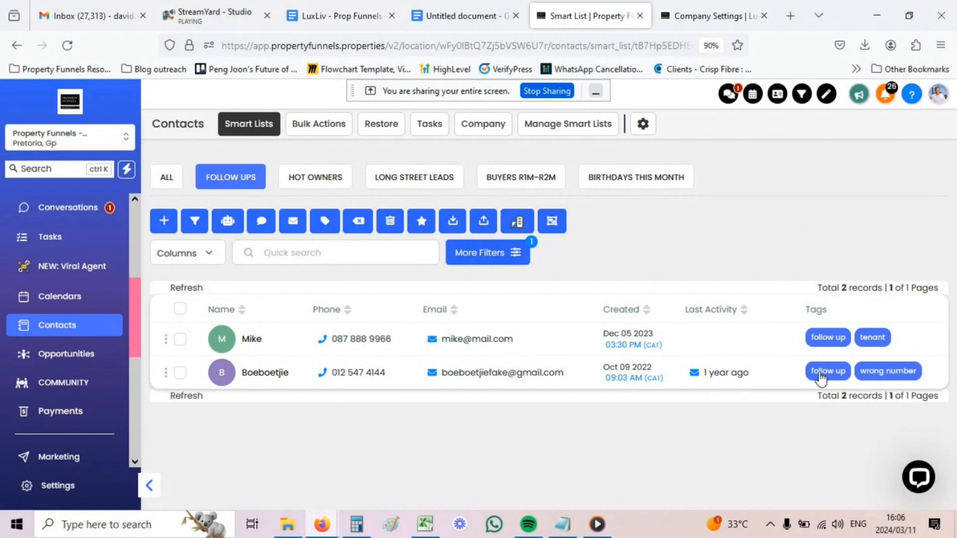
{"action": "left_click", "coordinate": [516, 261]}
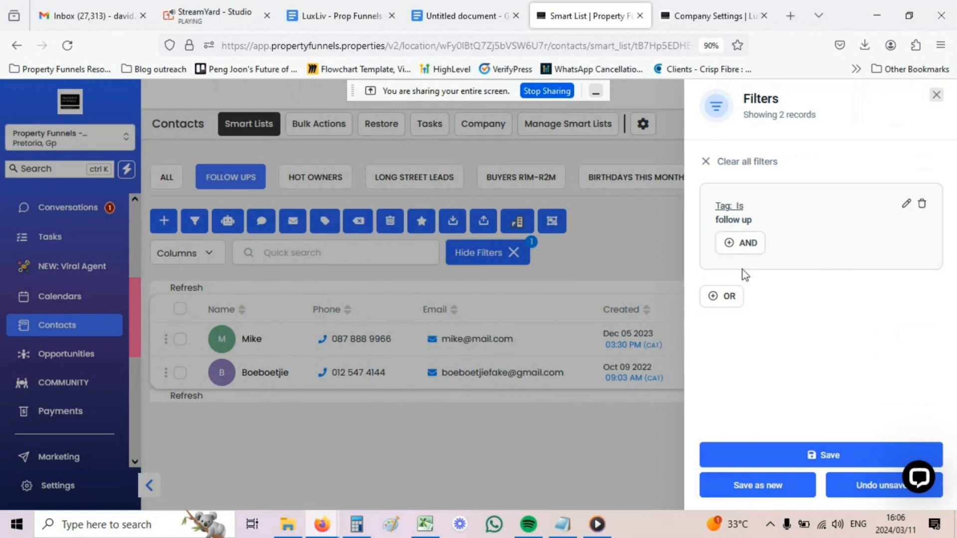
{"action": "left_click", "coordinate": [937, 96]}
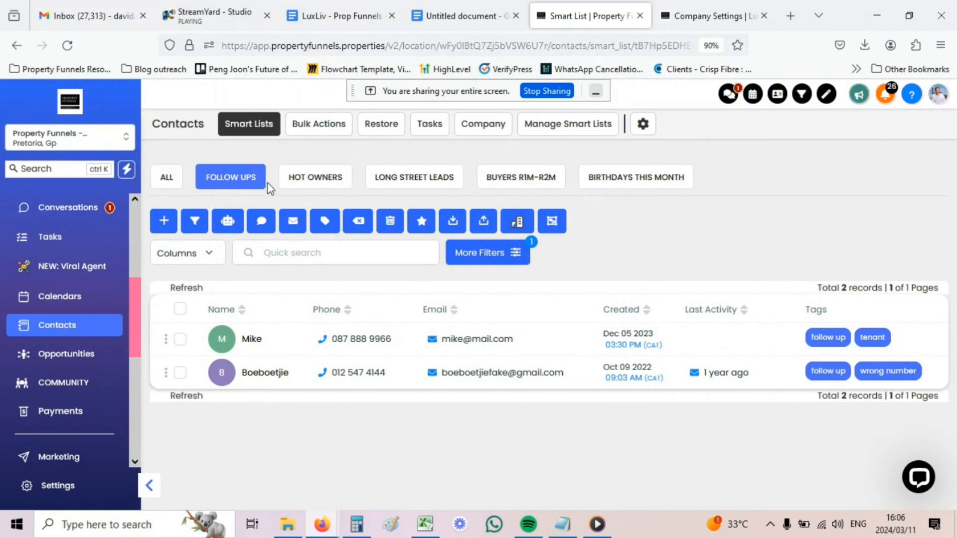
From the list of all contacts, add the "follow up" tag to First Time Buyer with action description "sss" and refresh the list.
{"action": "left_click", "coordinate": [171, 180]}
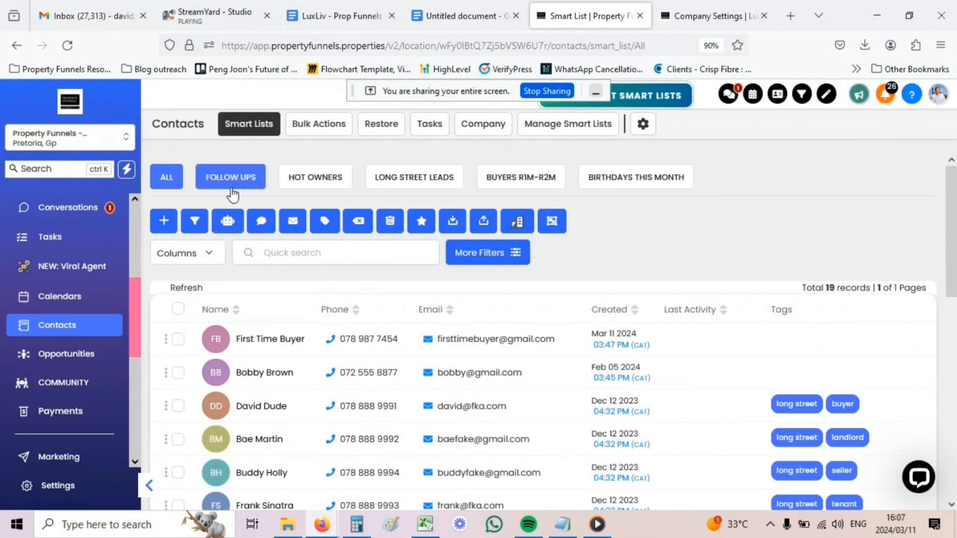
{"action": "left_click", "coordinate": [180, 340]}
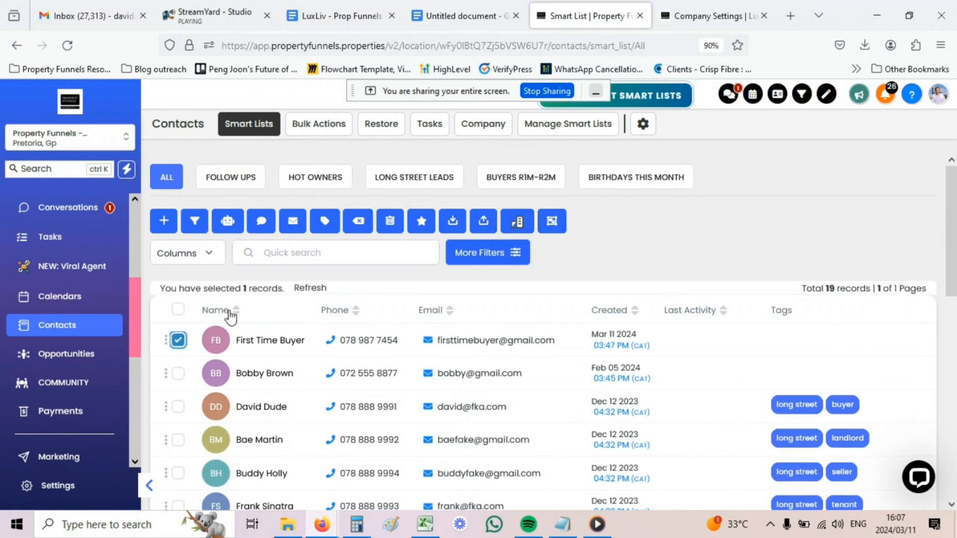
{"action": "left_click", "coordinate": [328, 231]}
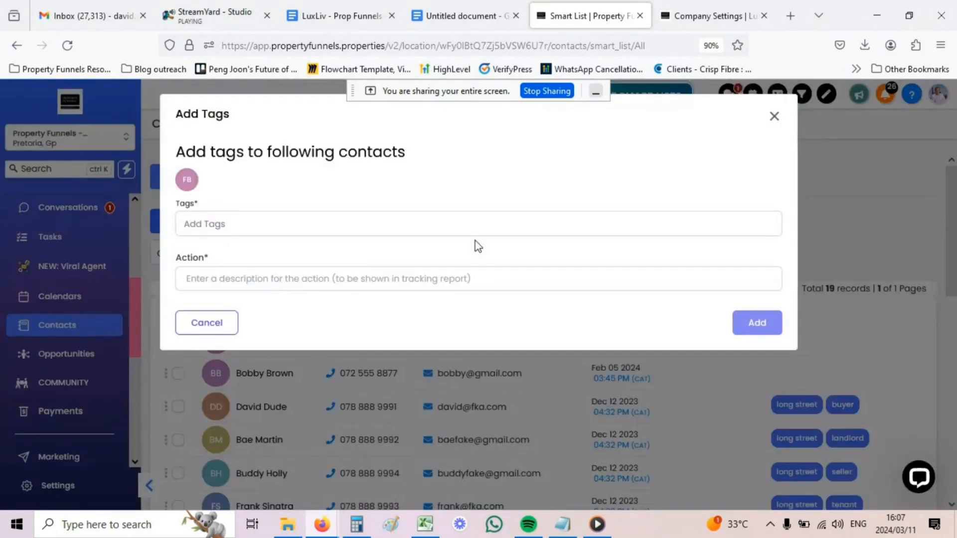
{"action": "left_click", "coordinate": [229, 227]}
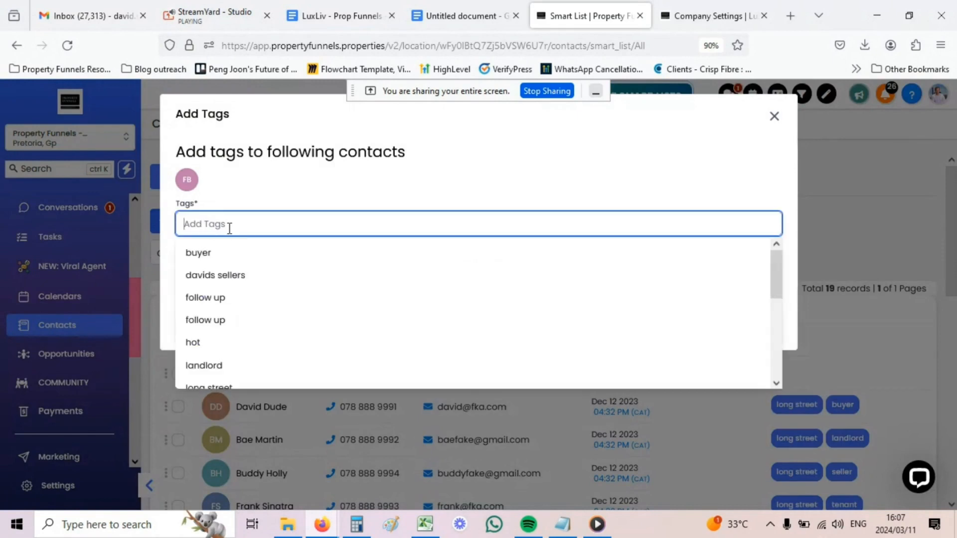
{"action": "left_click", "coordinate": [215, 299]}
{"action": "left_click", "coordinate": [224, 278]}
{"action": "type", "text": "sss"}
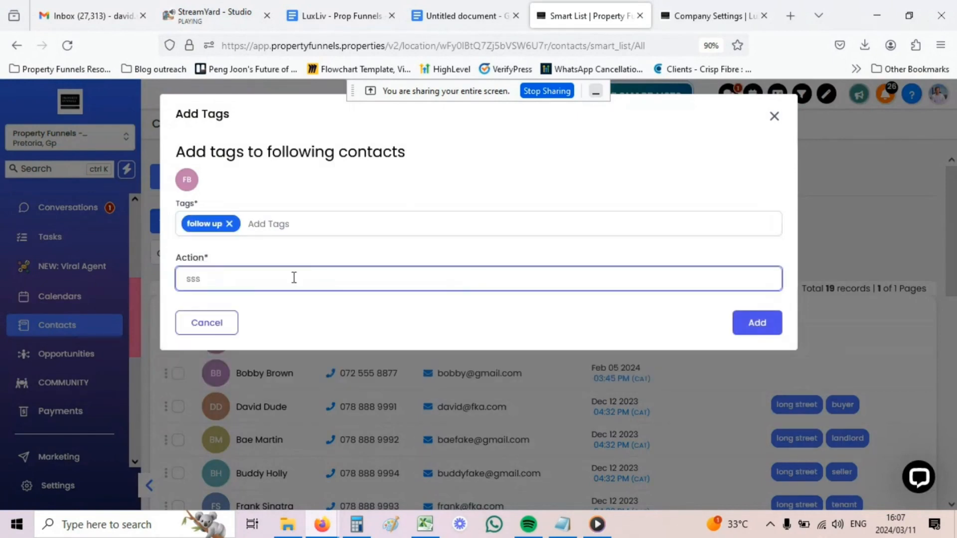
{"action": "left_click", "coordinate": [760, 326]}
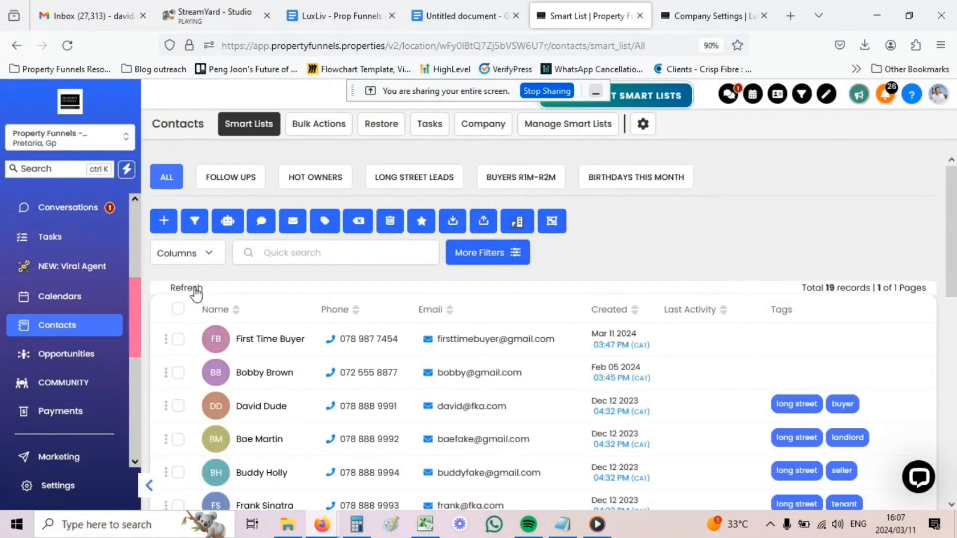
{"action": "left_click", "coordinate": [195, 289]}
{"action": "left_click", "coordinate": [184, 287]}
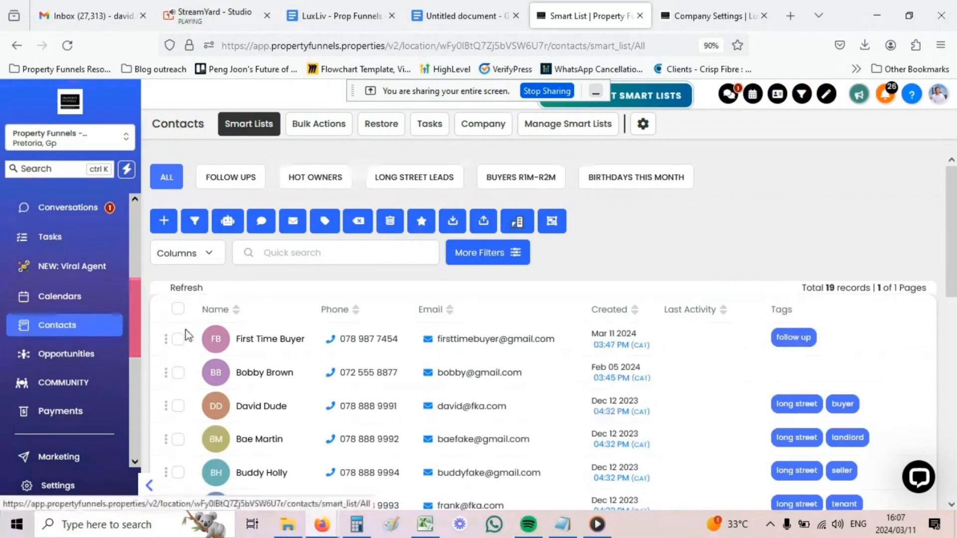
Check the Follow Ups smart list, and examine the Birthdays This Month list together with its filter conditions.
{"action": "left_click", "coordinate": [230, 187]}
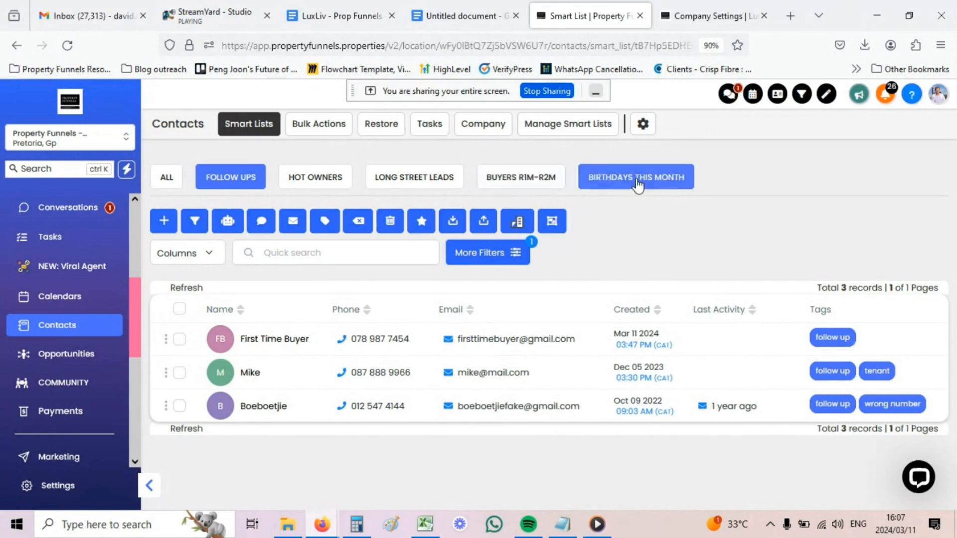
{"action": "left_click", "coordinate": [673, 172]}
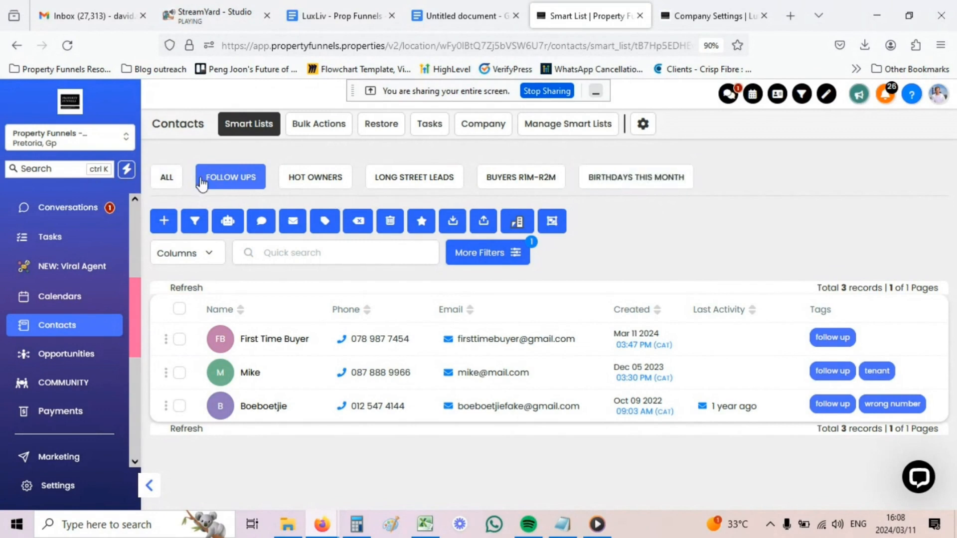
{"action": "left_click", "coordinate": [632, 182]}
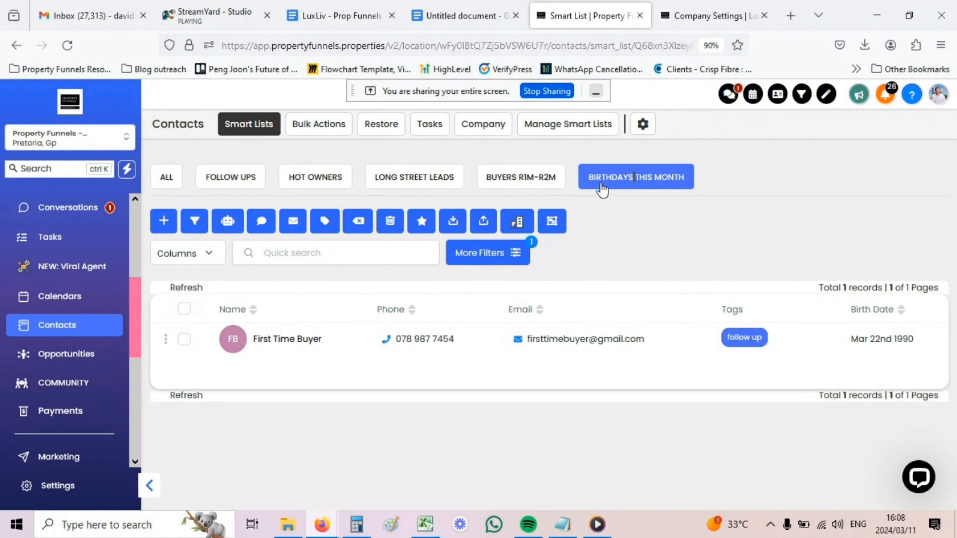
{"action": "left_click", "coordinate": [516, 254]}
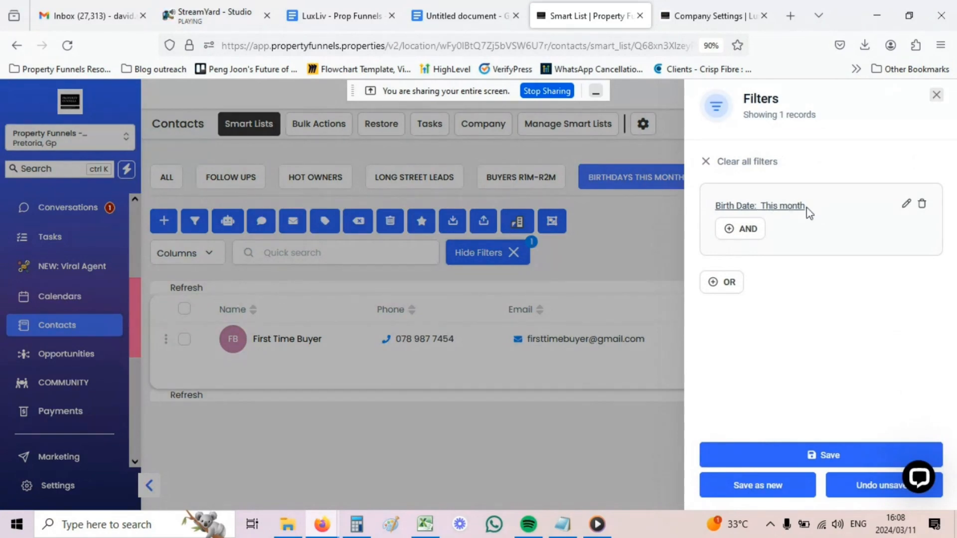
{"action": "left_click", "coordinate": [937, 98]}
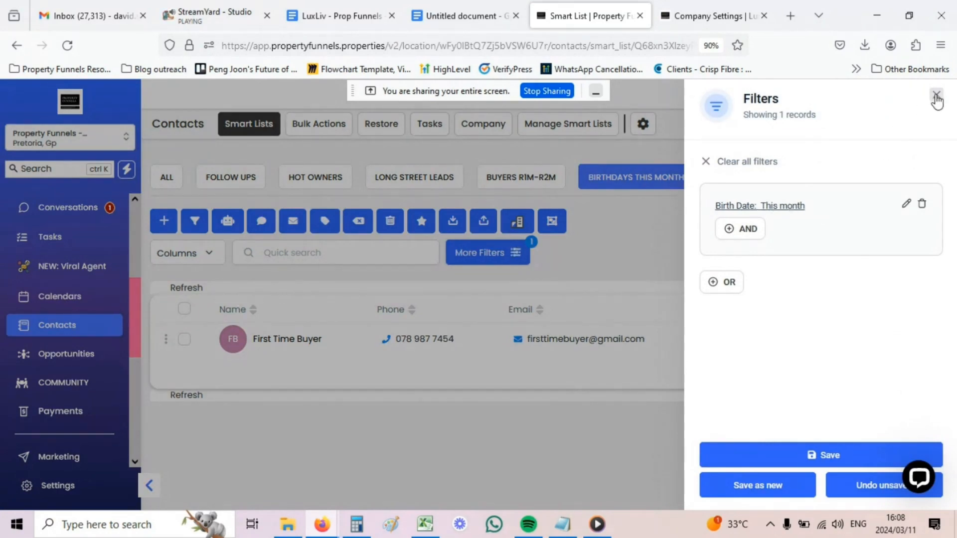
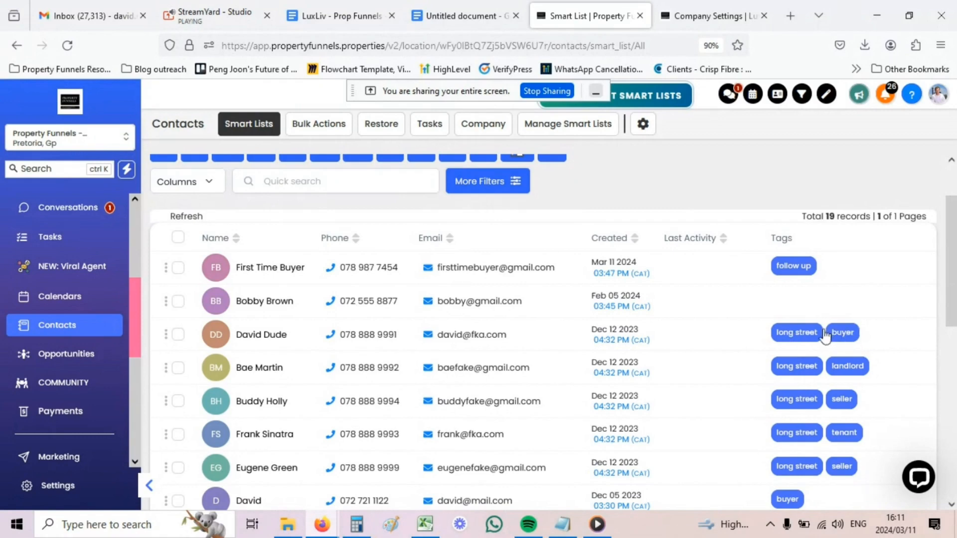
Search all contacts for the tag "long street", and repeat the search as "longstreet" without the space.
{"action": "scroll", "coordinate": [346, 275], "scroll_direction": "up", "scroll_amount": 1}
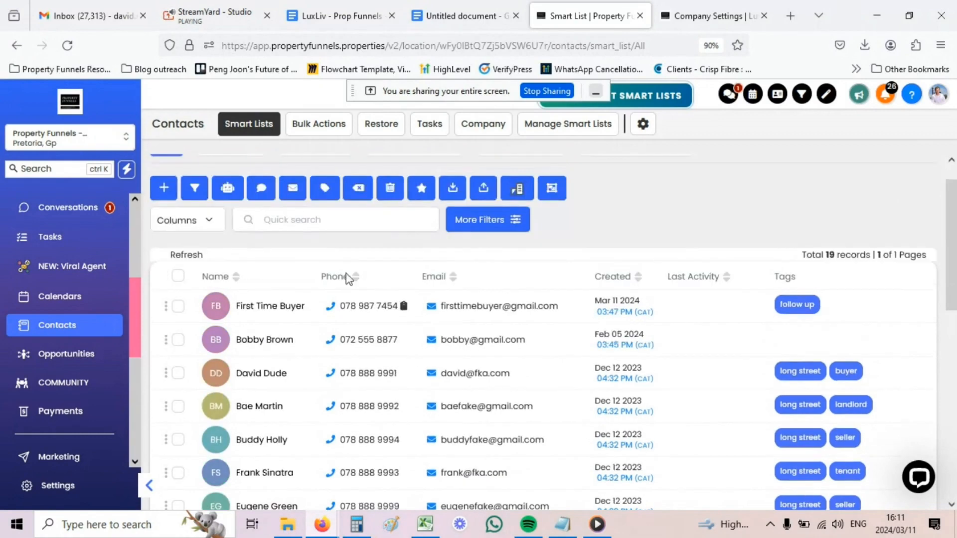
{"action": "scroll", "coordinate": [345, 273], "scroll_direction": "up", "scroll_amount": 1}
{"action": "left_click", "coordinate": [286, 255]}
{"action": "type", "text": "lo"}
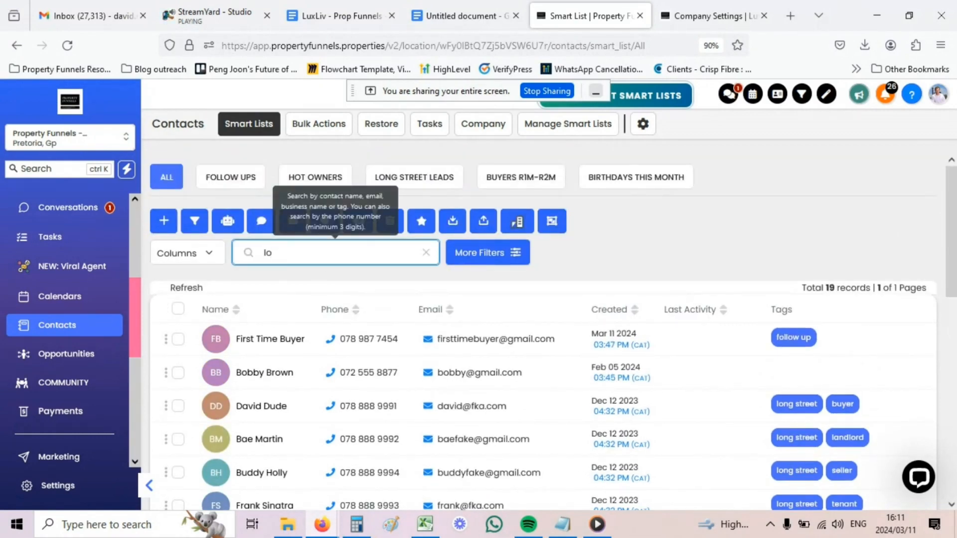
{"action": "type", "text": "ng stre"}
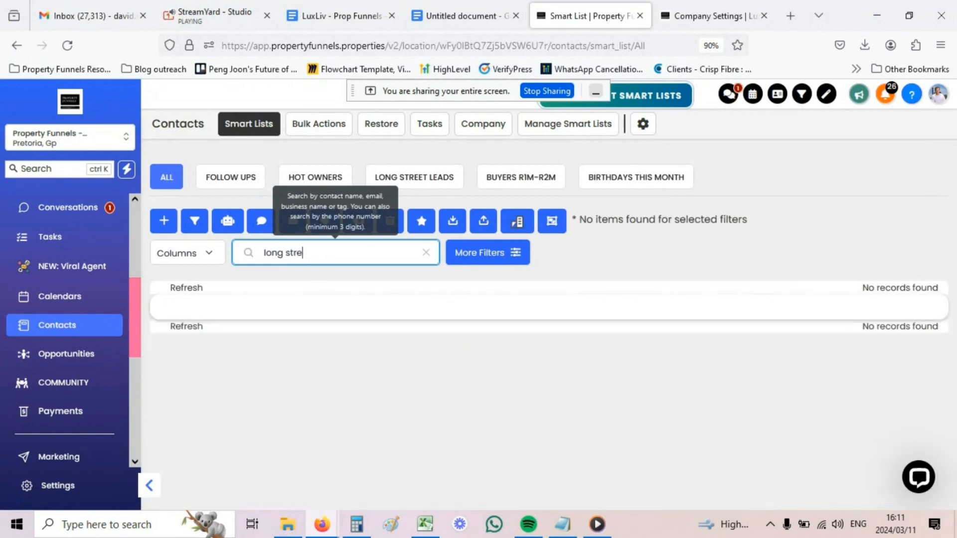
{"action": "type", "text": "et"}
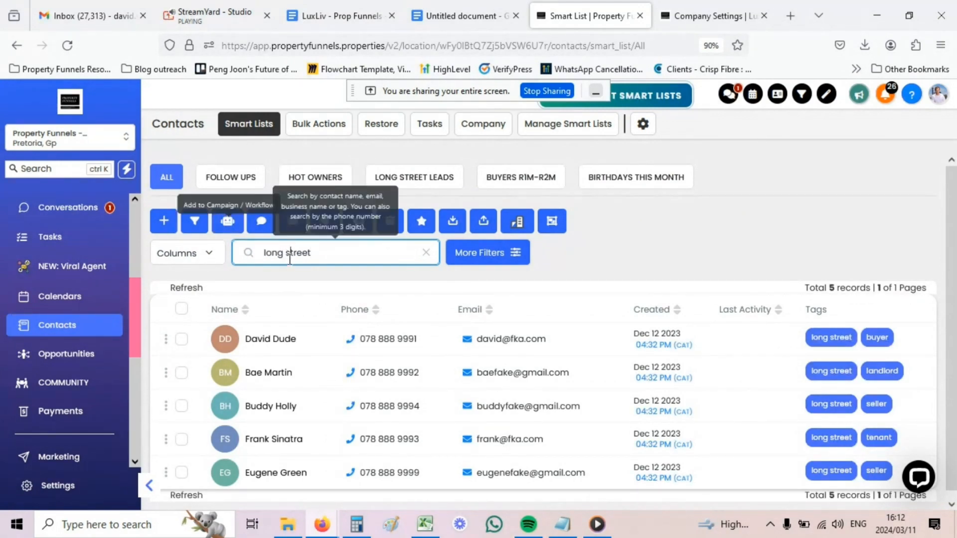
{"action": "key", "text": "BackSpace"}
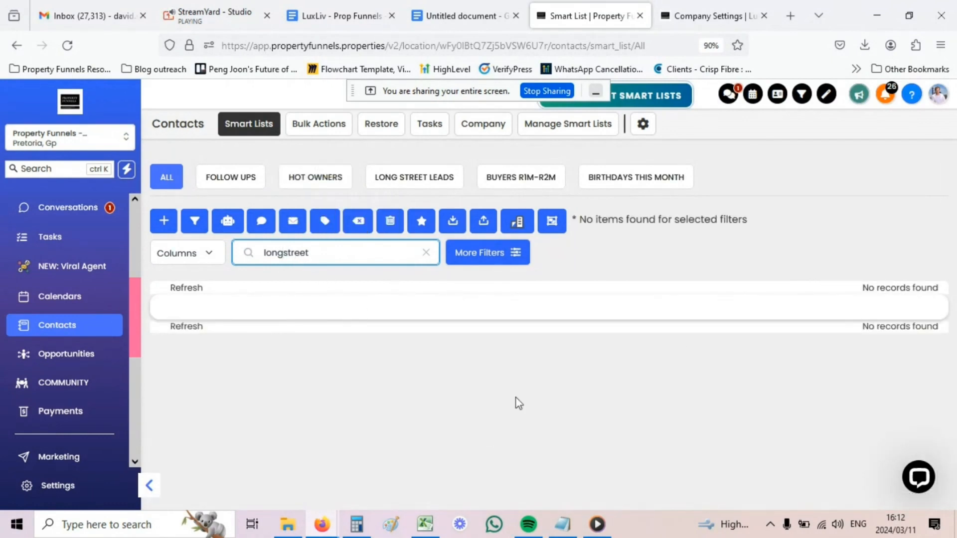
Search all contacts for "long street" with the space restored, and clear the search to list every contact.
{"action": "left_click", "coordinate": [283, 253]}
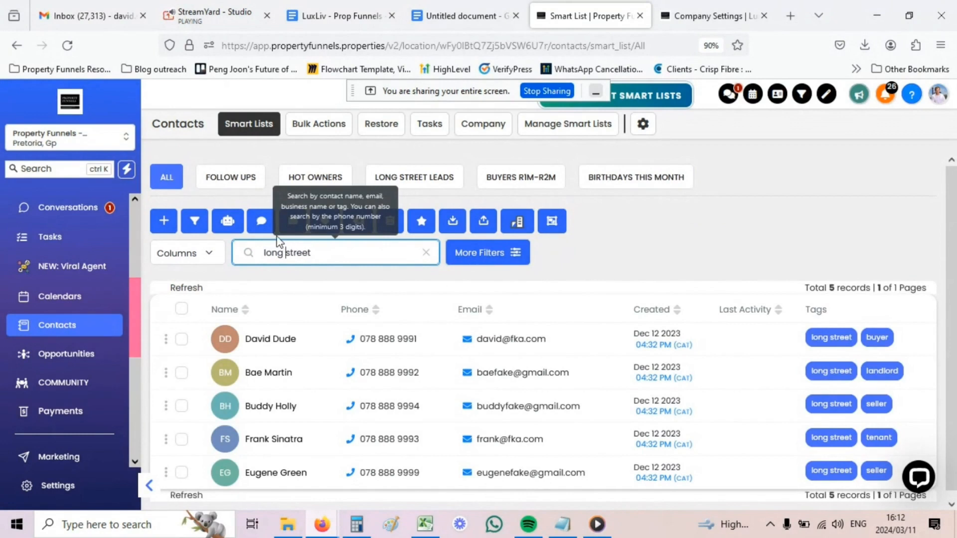
{"action": "key", "text": "BackSpace"}
{"action": "key", "text": "BackSpace"}
{"action": "key", "text": "BackSpace"}
{"action": "key", "text": "BackSpace"}
{"action": "key", "text": "BackSpace"}
{"action": "key", "text": "Delete"}
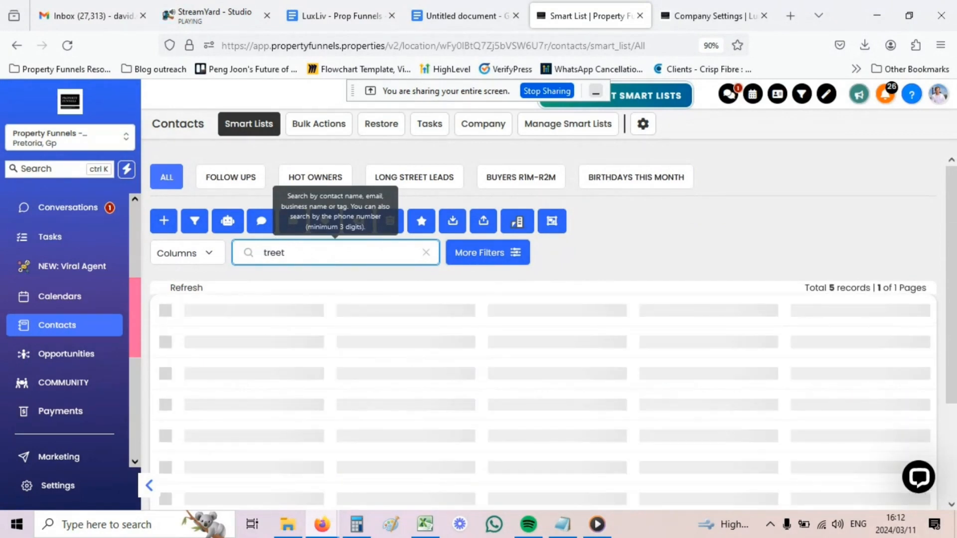
{"action": "key", "text": "Delete"}
{"action": "key", "text": "Delete"}
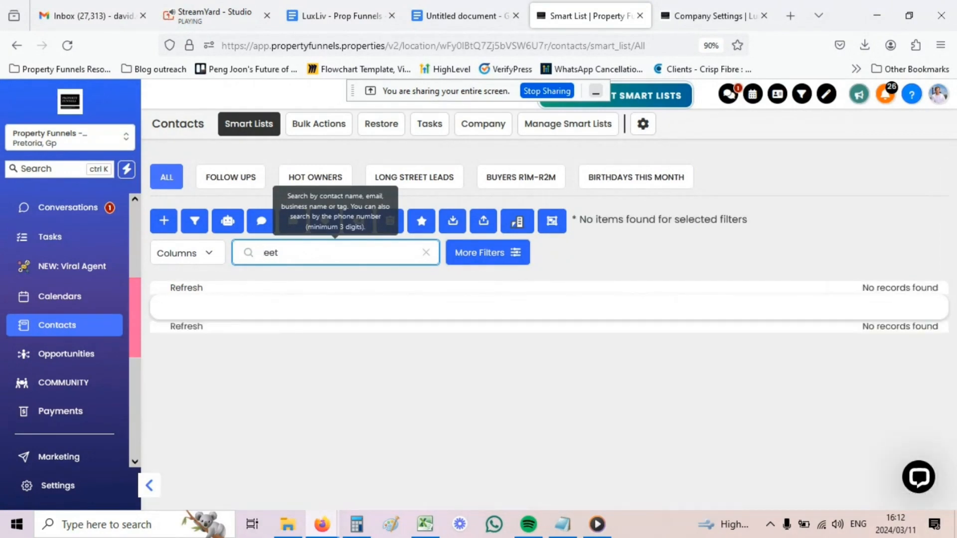
{"action": "key", "text": "Delete"}
{"action": "key", "text": "Delete"}
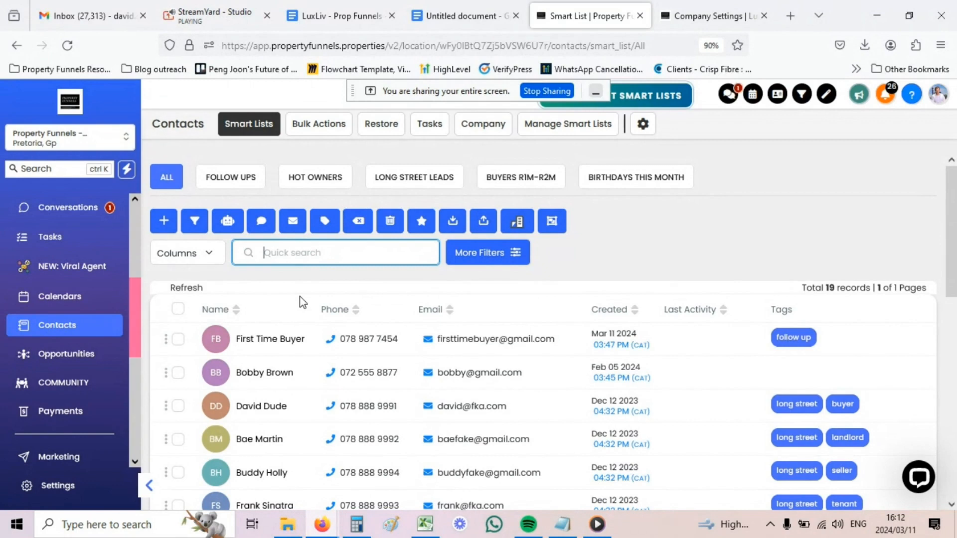
Filter the contacts to those whose tag is both "buyer" and "long street", and view the filtered list.
{"action": "scroll", "coordinate": [678, 344], "scroll_direction": "down", "scroll_amount": 2}
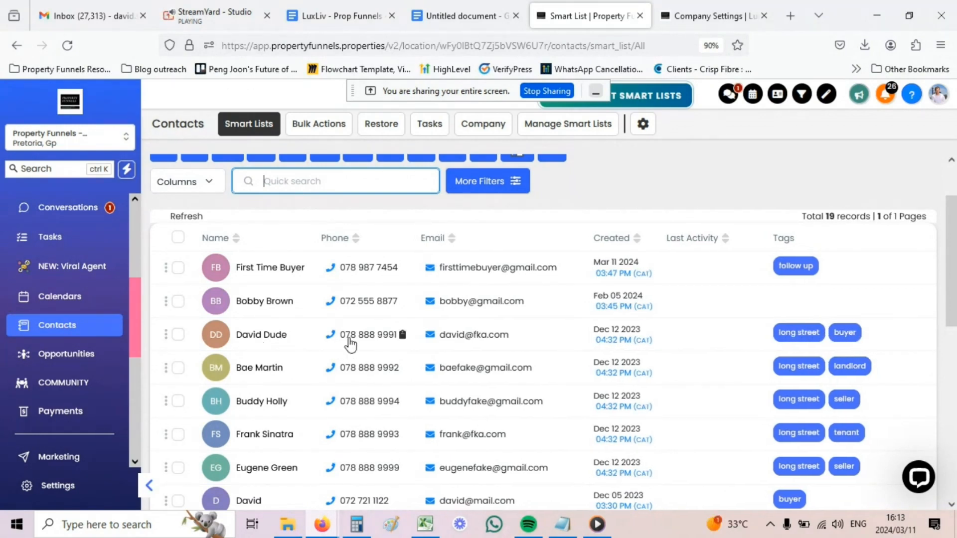
{"action": "scroll", "coordinate": [486, 304], "scroll_direction": "up", "scroll_amount": 2}
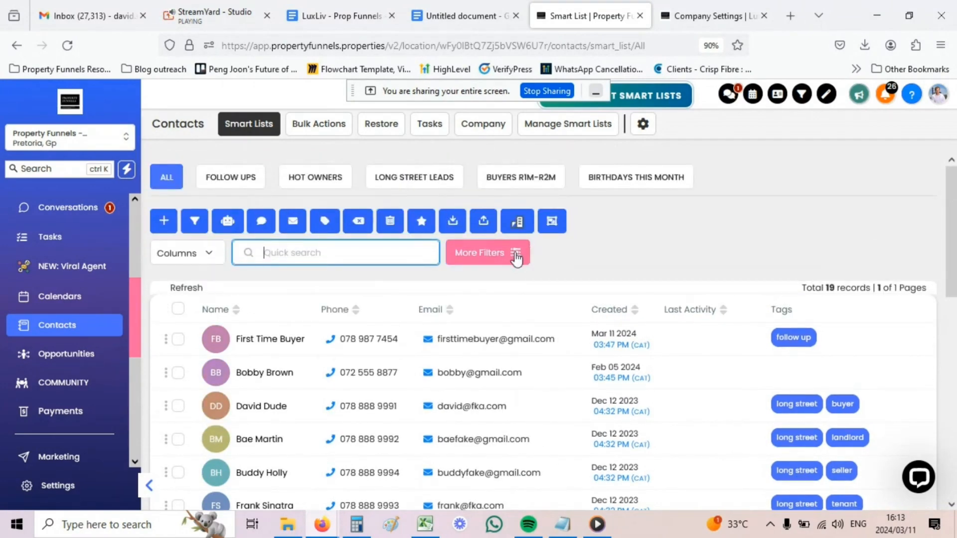
{"action": "left_click", "coordinate": [516, 258]}
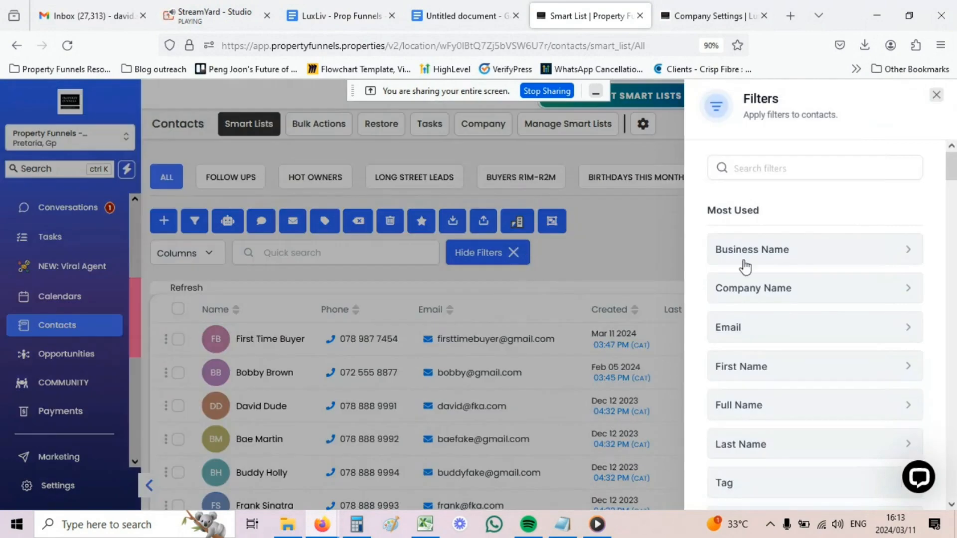
{"action": "scroll", "coordinate": [745, 267], "scroll_direction": "down", "scroll_amount": 3}
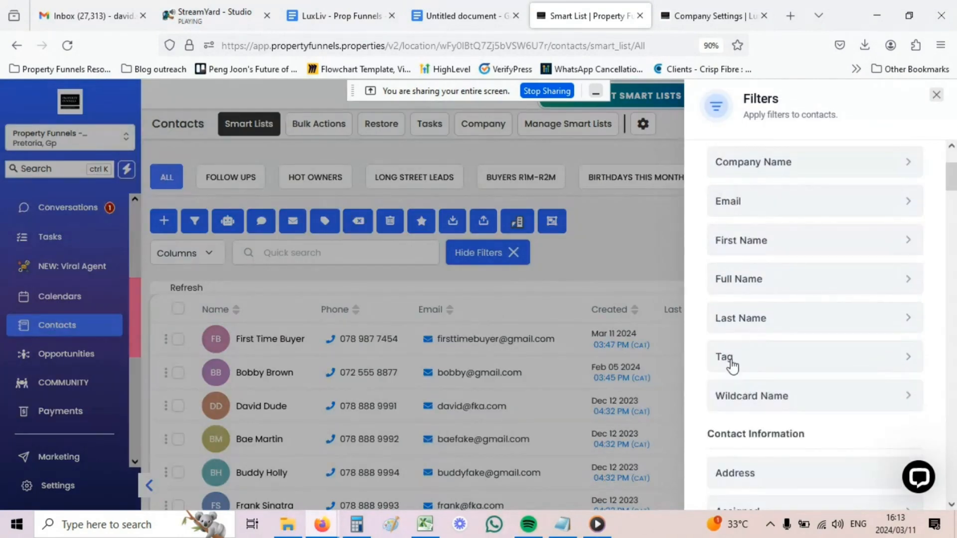
{"action": "left_click", "coordinate": [734, 358]}
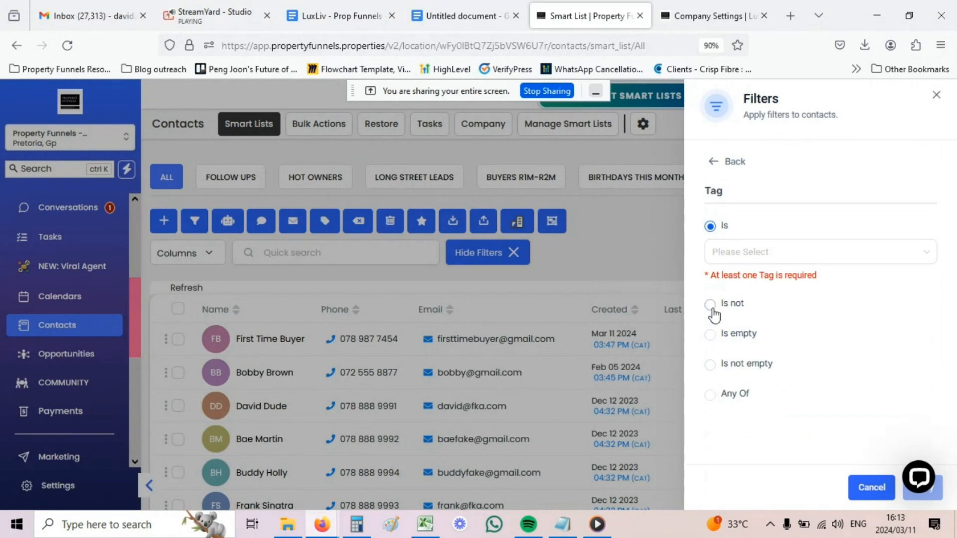
{"action": "left_click", "coordinate": [716, 251]}
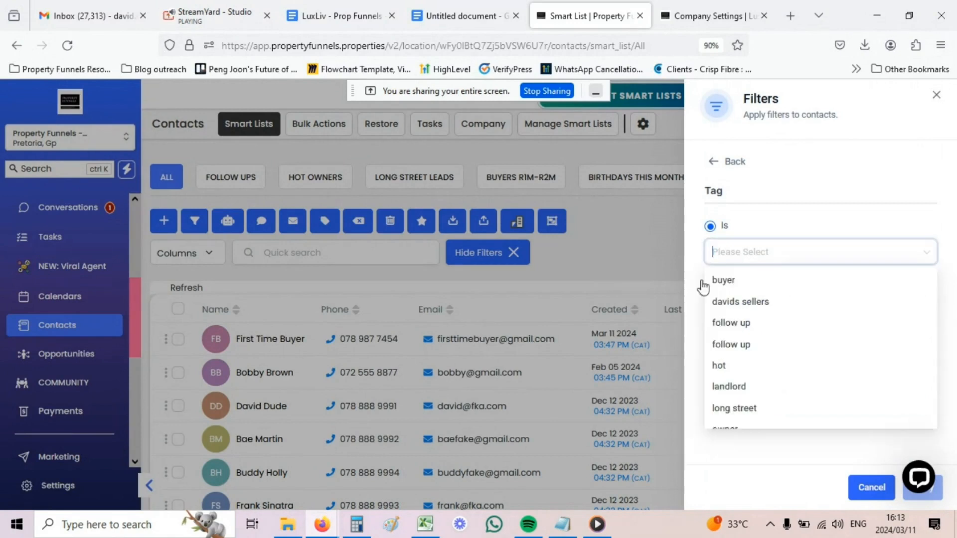
{"action": "left_click", "coordinate": [729, 279]}
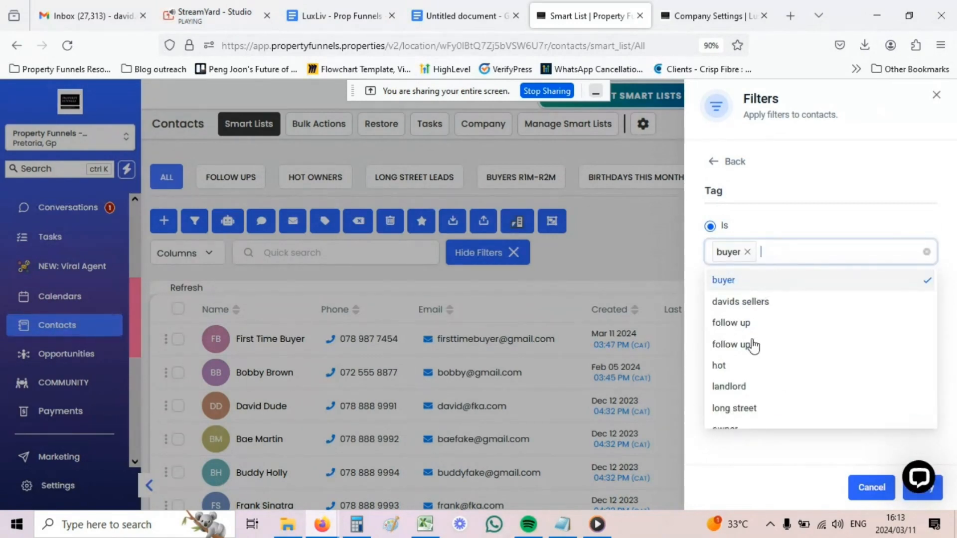
{"action": "left_click", "coordinate": [740, 410]}
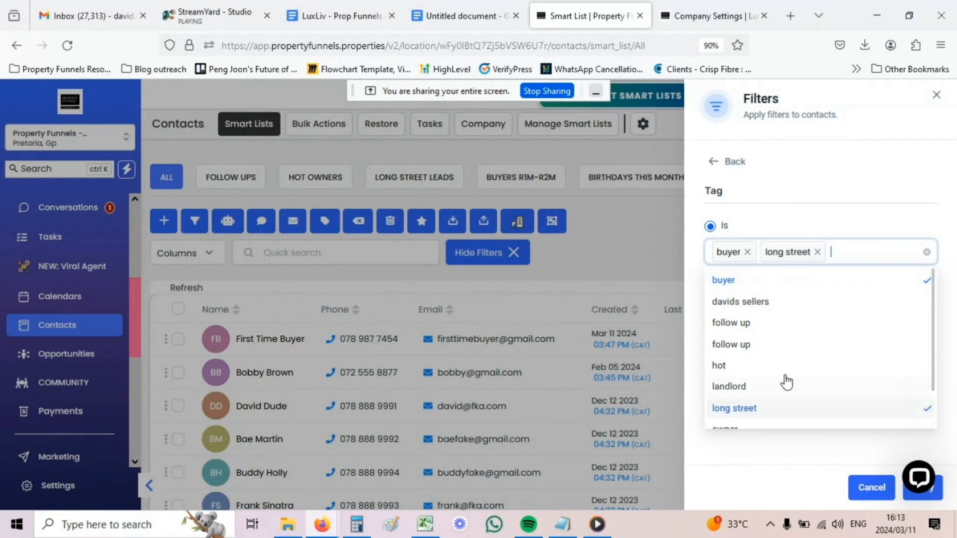
{"action": "left_click", "coordinate": [905, 498]}
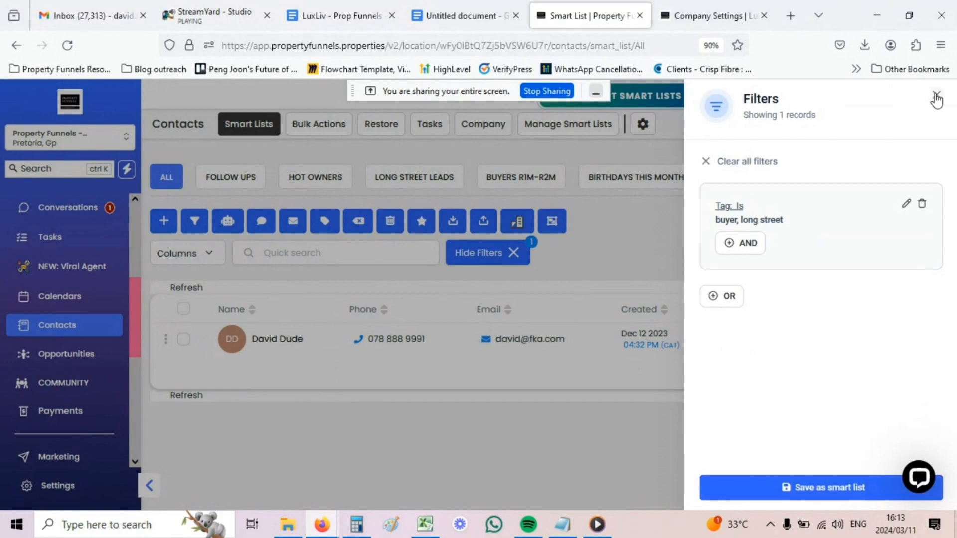
{"action": "left_click", "coordinate": [936, 96]}
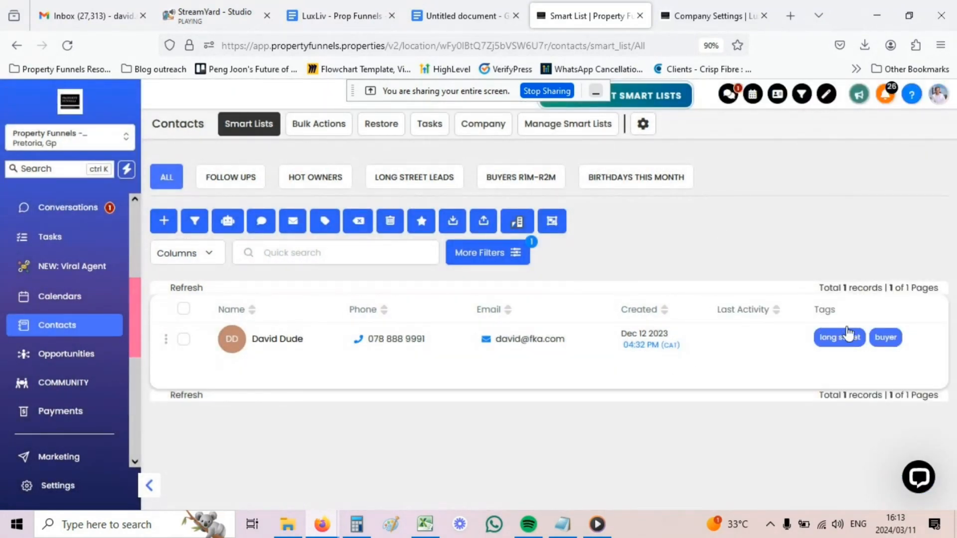
Edit the tag filter to remove "long street" so only "buyer" remains, and view the filtered list.
{"action": "left_click", "coordinate": [513, 252]}
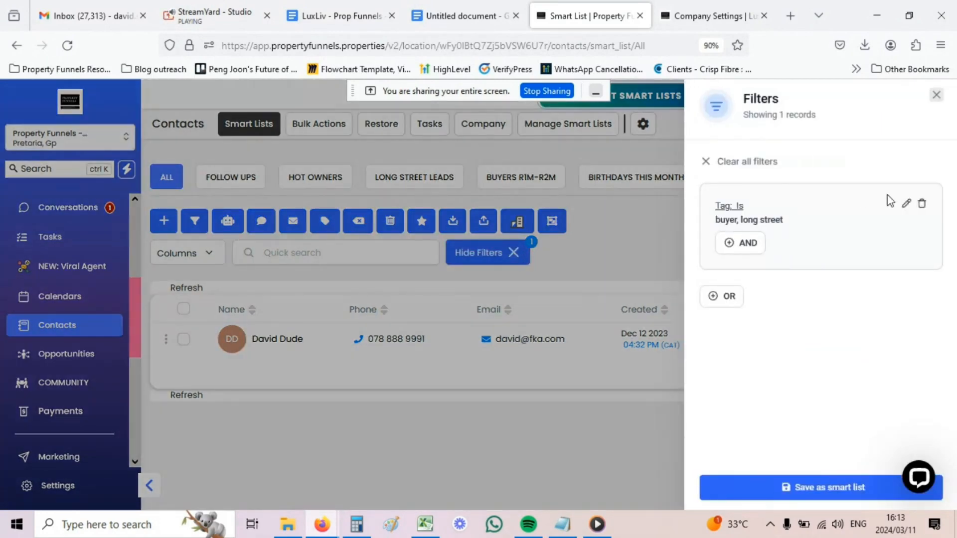
{"action": "left_click", "coordinate": [906, 204]}
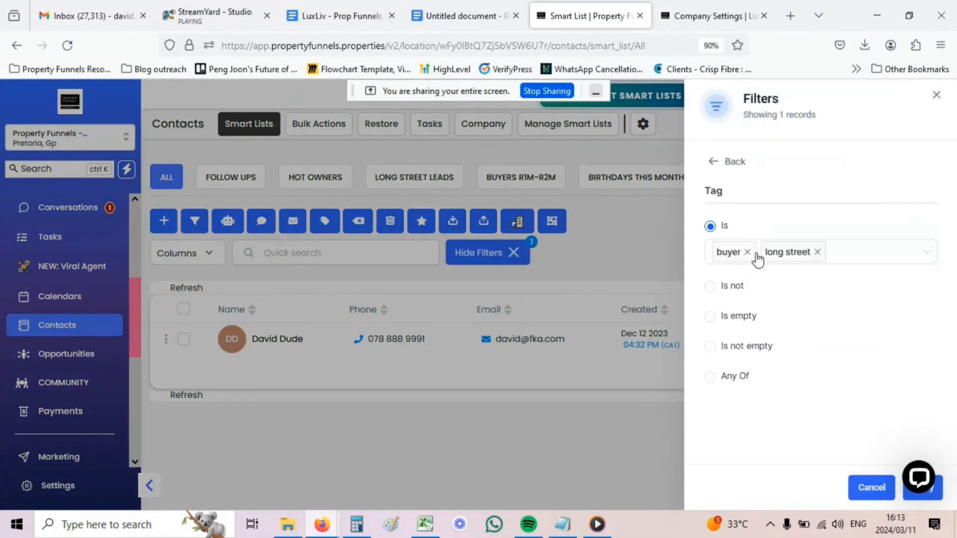
{"action": "left_click", "coordinate": [818, 252]}
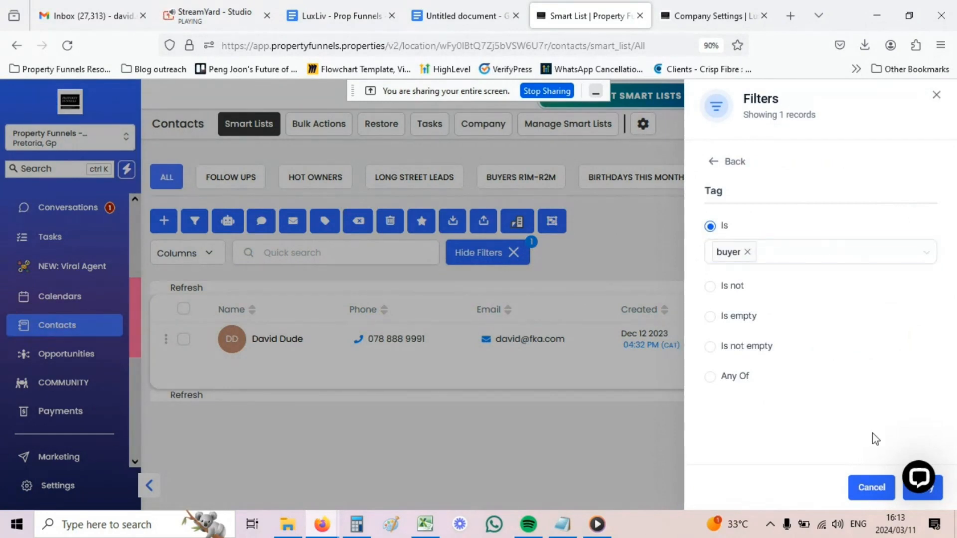
{"action": "left_click", "coordinate": [908, 498]}
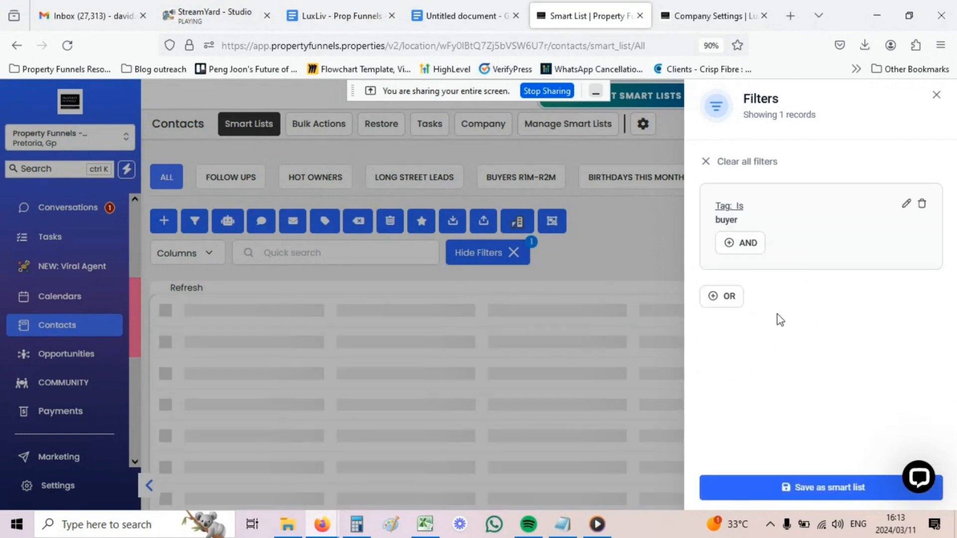
{"action": "left_click", "coordinate": [937, 97]}
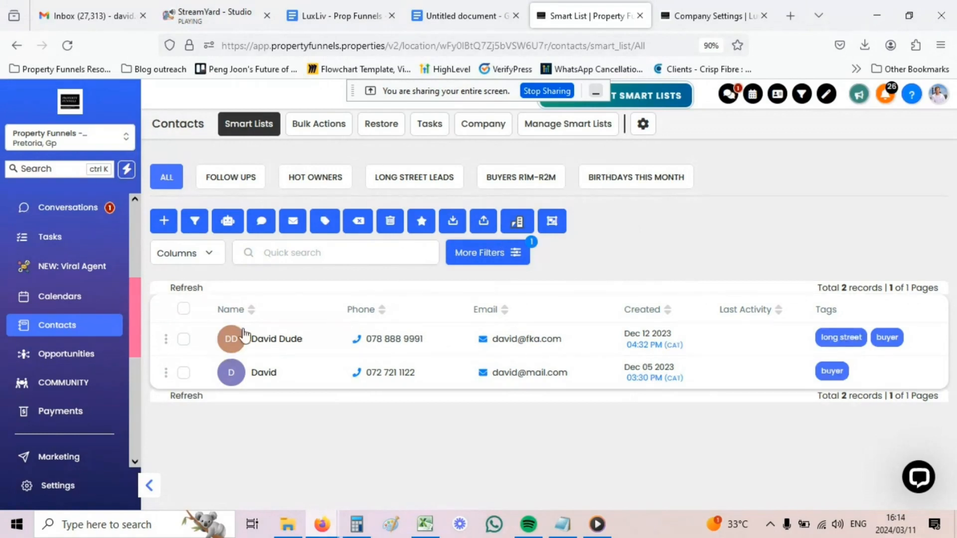
Open the contact tagged "long street" and "buyer", create and add the new tag "tacos", and remove it from the contact again.
{"action": "left_click", "coordinate": [280, 341]}
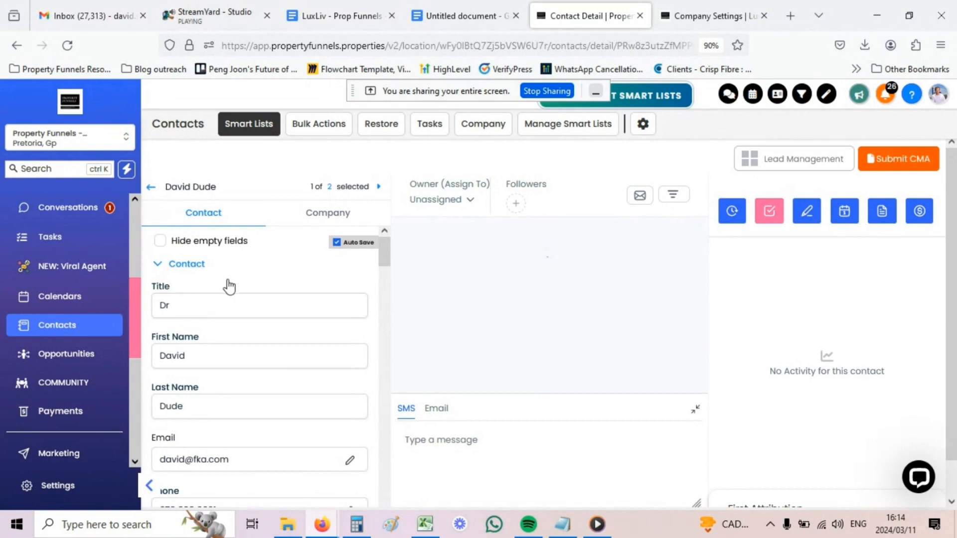
{"action": "scroll", "coordinate": [229, 280], "scroll_direction": "down", "scroll_amount": 5}
{"action": "scroll", "coordinate": [229, 280], "scroll_direction": "down", "scroll_amount": 3}
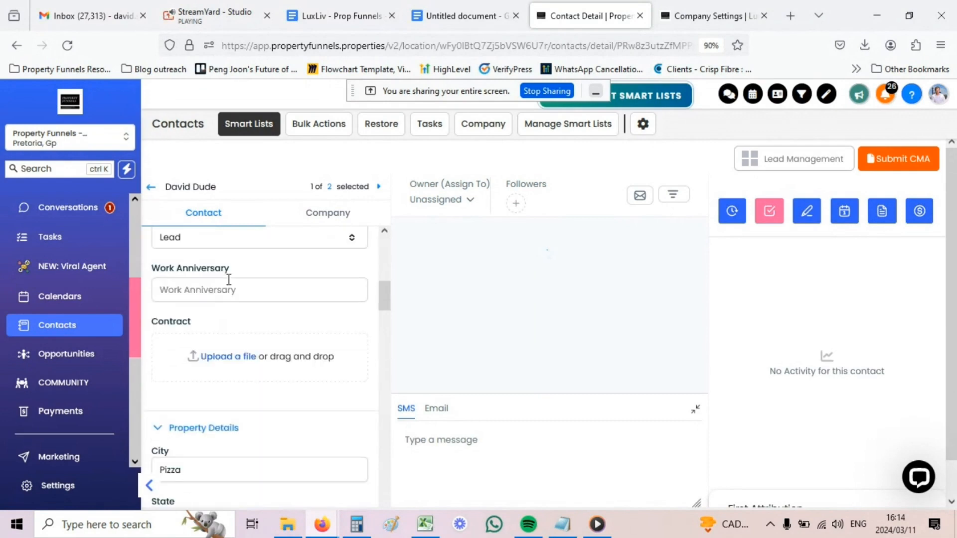
{"action": "scroll", "coordinate": [229, 280], "scroll_direction": "down", "scroll_amount": 15}
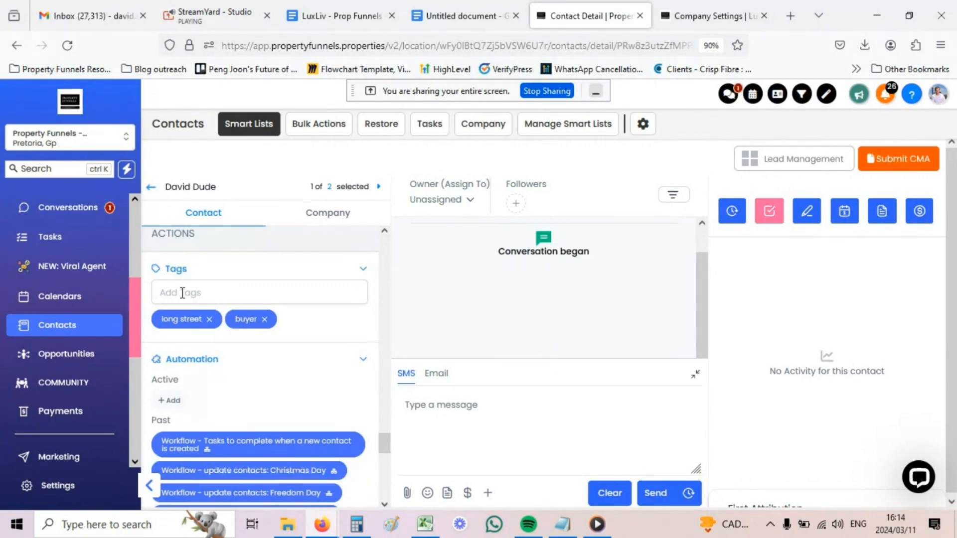
{"action": "left_click", "coordinate": [183, 292]}
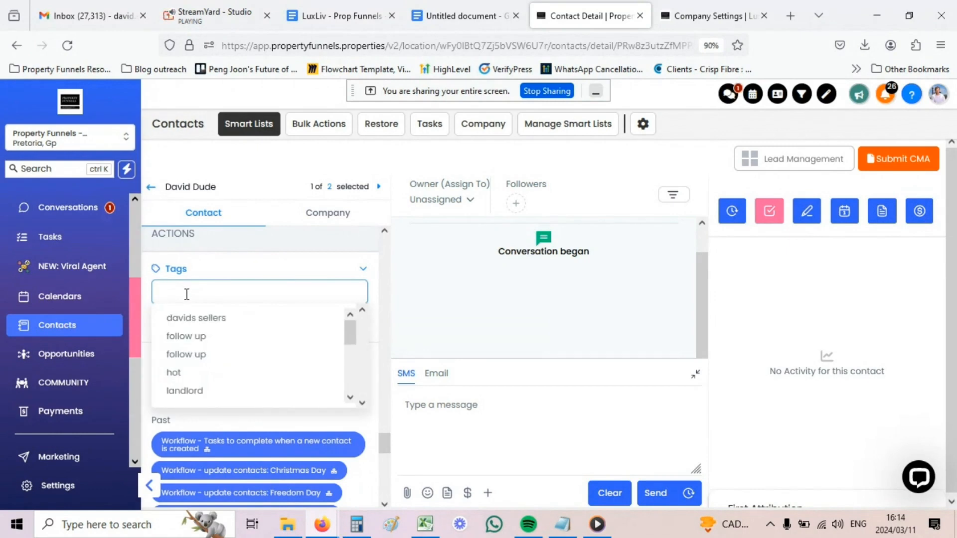
{"action": "type", "text": "tacos"}
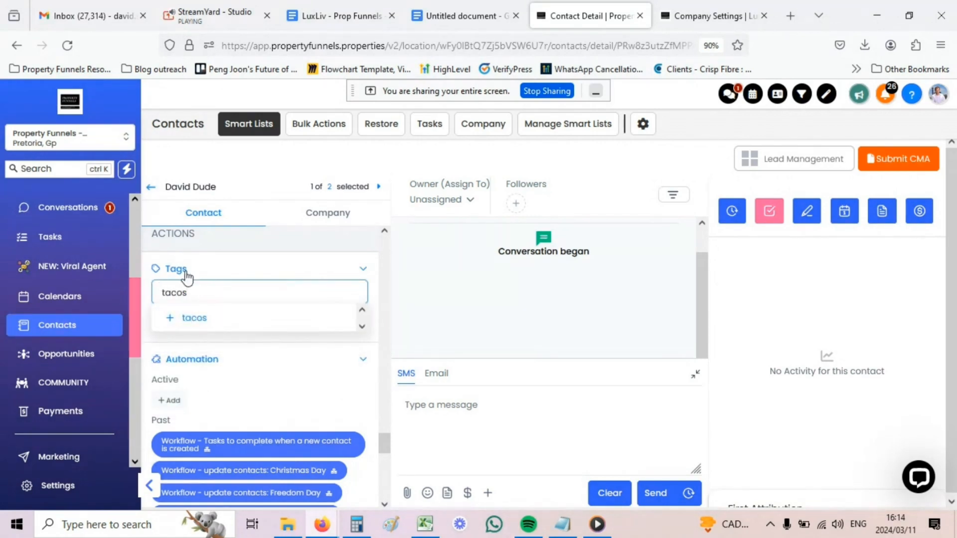
{"action": "left_click", "coordinate": [194, 321]}
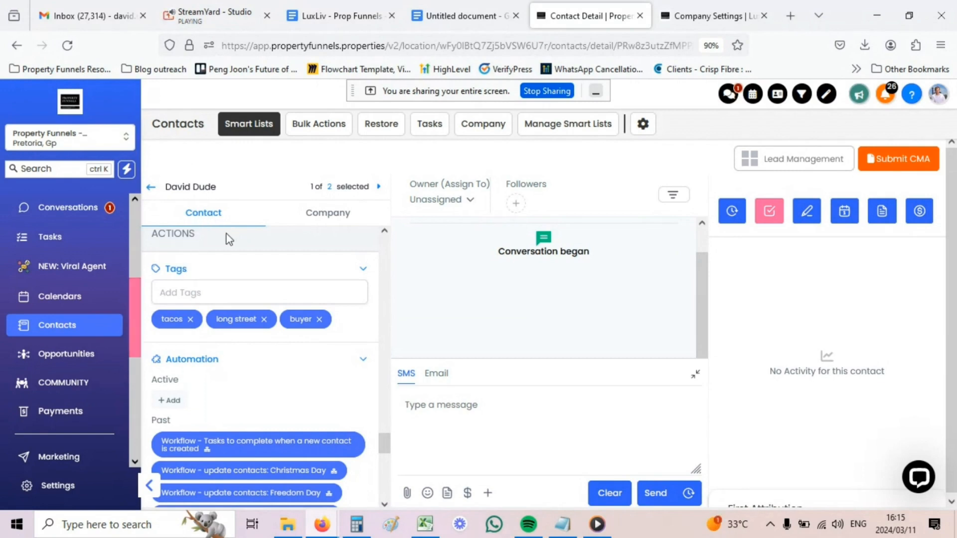
{"action": "left_click", "coordinate": [190, 320]}
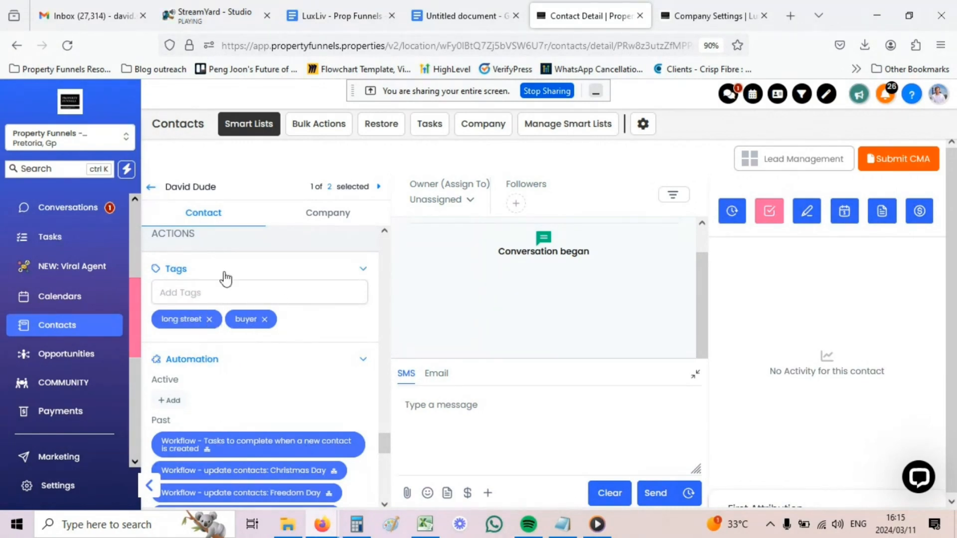
Return to the full contact list, select the first three contacts, and choose the existing tag "tacos" for adding to them in bulk.
{"action": "left_click", "coordinate": [252, 125]}
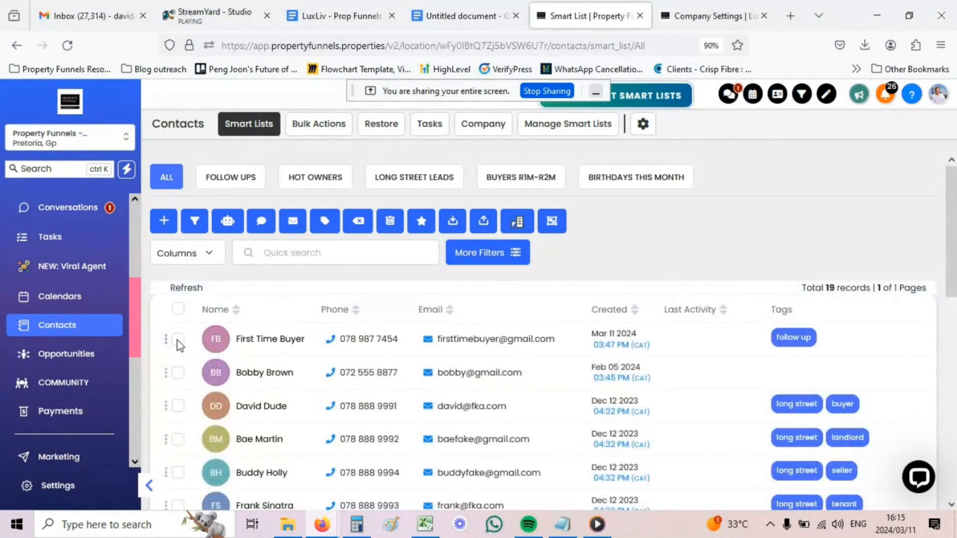
{"action": "left_click", "coordinate": [179, 341]}
{"action": "left_click", "coordinate": [179, 374]}
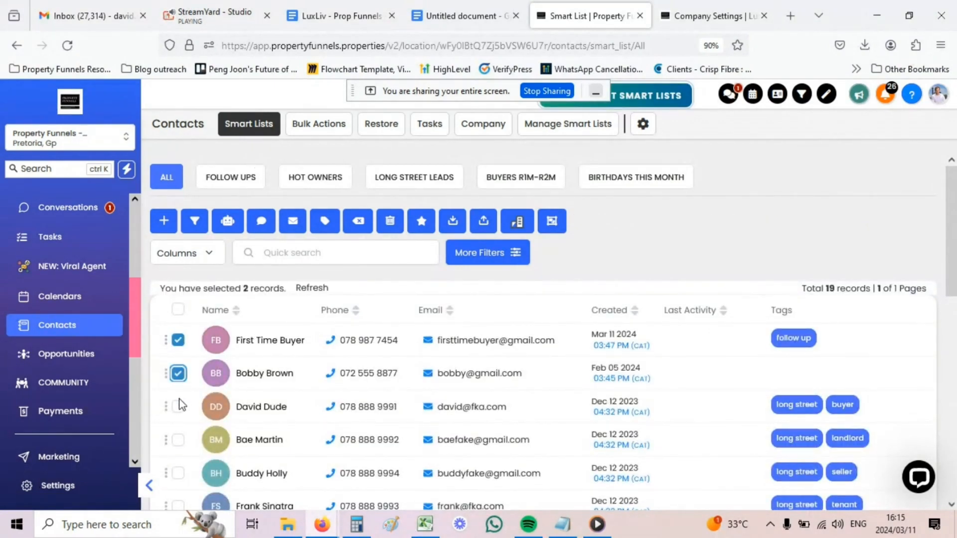
{"action": "left_click", "coordinate": [179, 407]}
{"action": "left_click", "coordinate": [328, 219]}
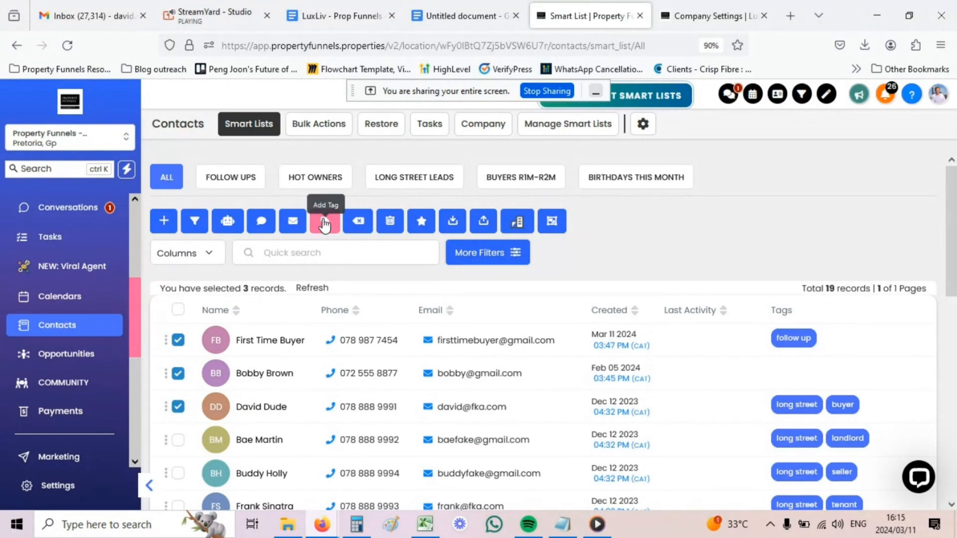
{"action": "left_click", "coordinate": [324, 224]}
{"action": "left_click", "coordinate": [218, 225]}
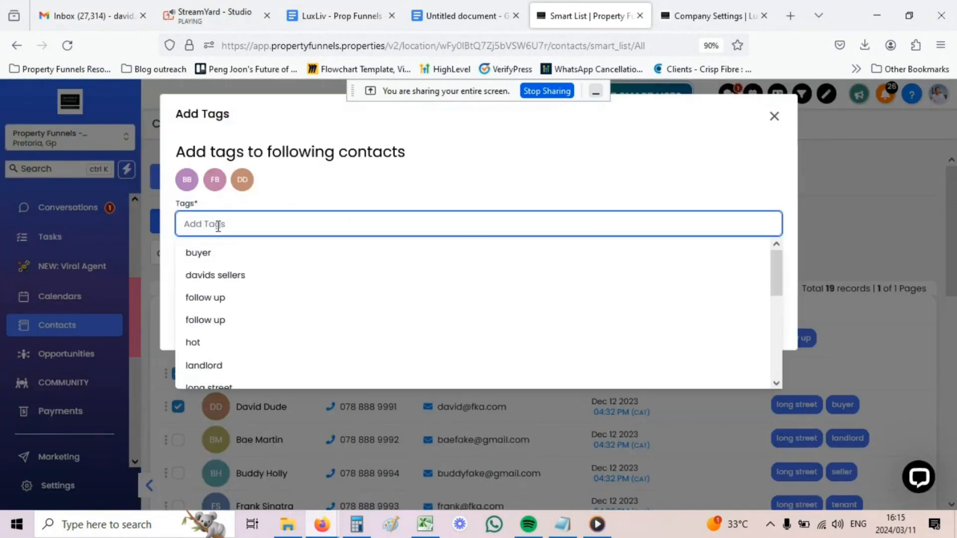
{"action": "scroll", "coordinate": [229, 324], "scroll_direction": "down", "scroll_amount": 3}
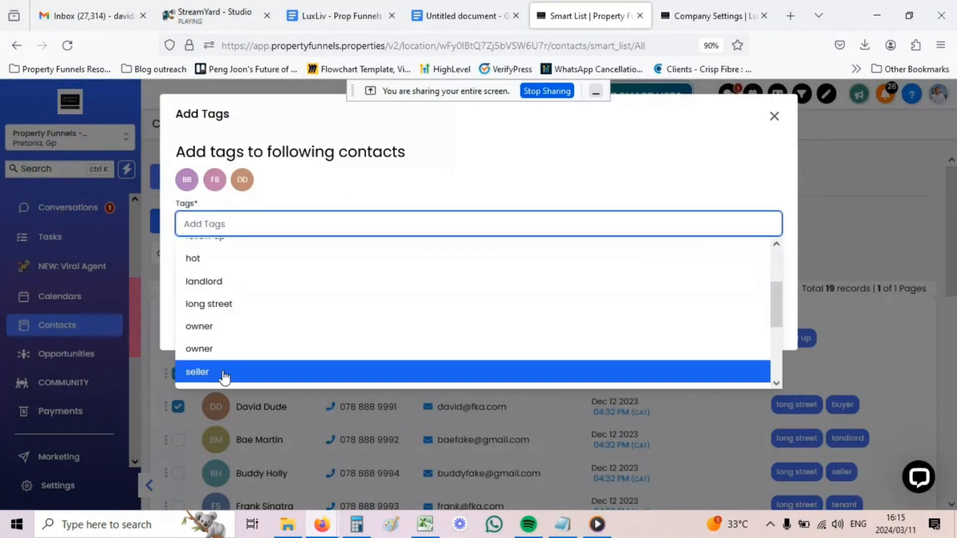
{"action": "scroll", "coordinate": [218, 373], "scroll_direction": "down", "scroll_amount": 2}
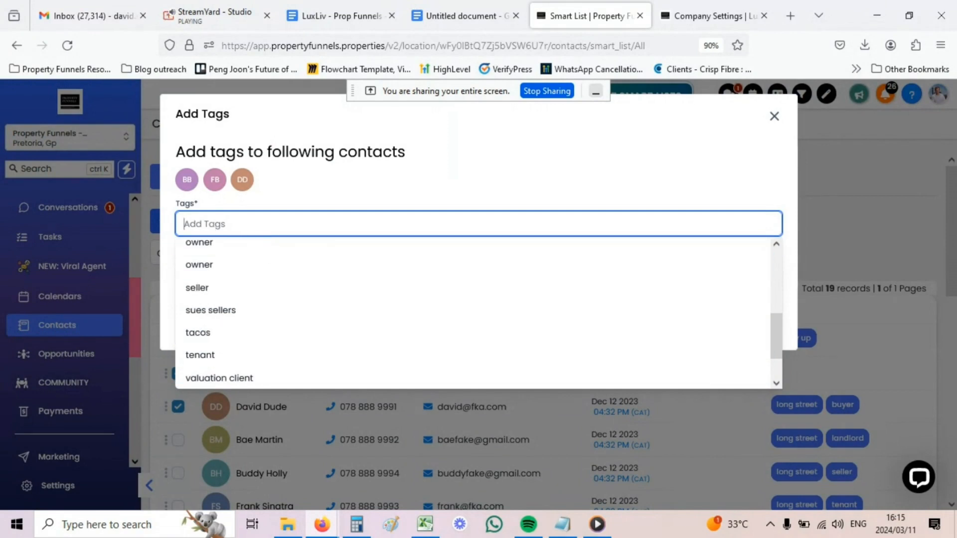
{"action": "type", "text": "tac"}
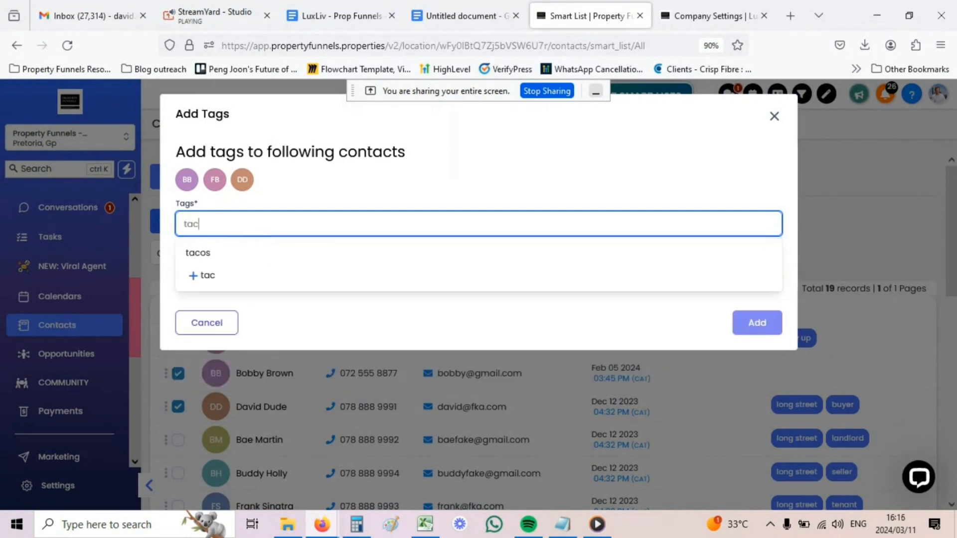
{"action": "left_click", "coordinate": [215, 258]}
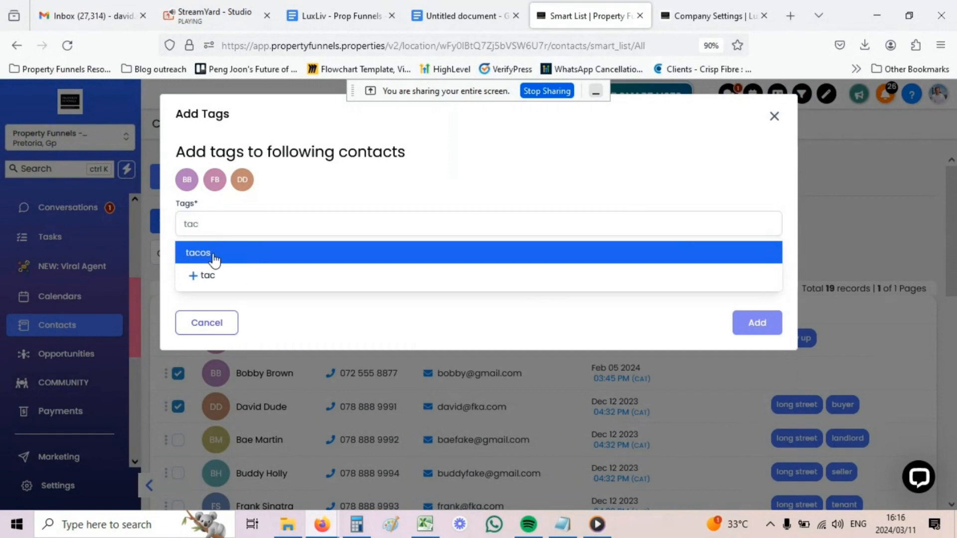
Describe the bulk action as "adding tacos tag" and add the tag to the selected contacts.
{"action": "left_click", "coordinate": [214, 277]}
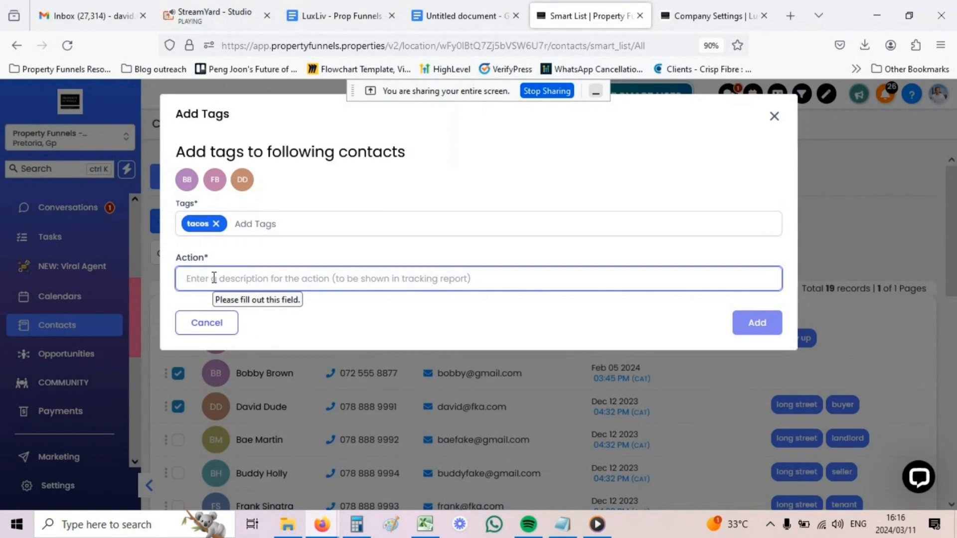
{"action": "type", "text": "adding "}
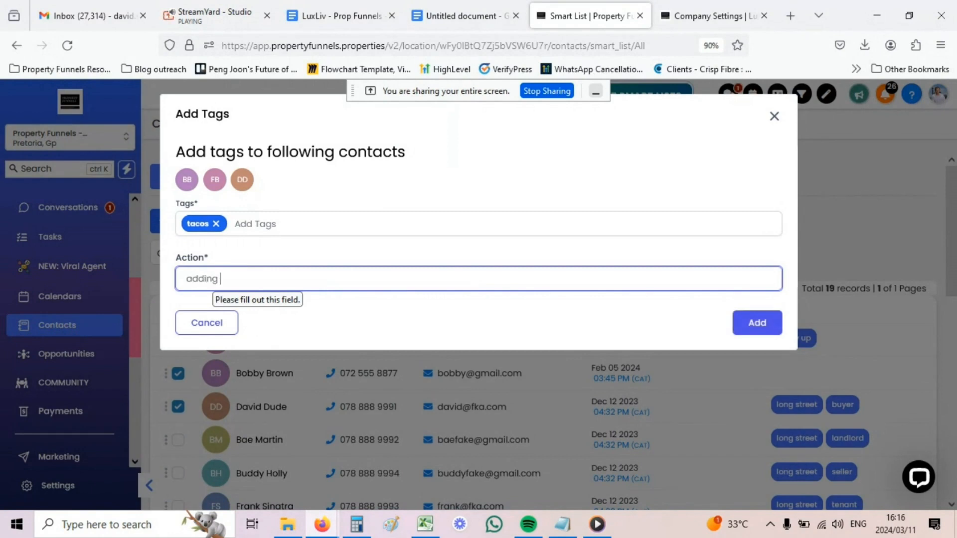
{"action": "type", "text": "tacos tag"}
{"action": "left_click", "coordinate": [752, 330]}
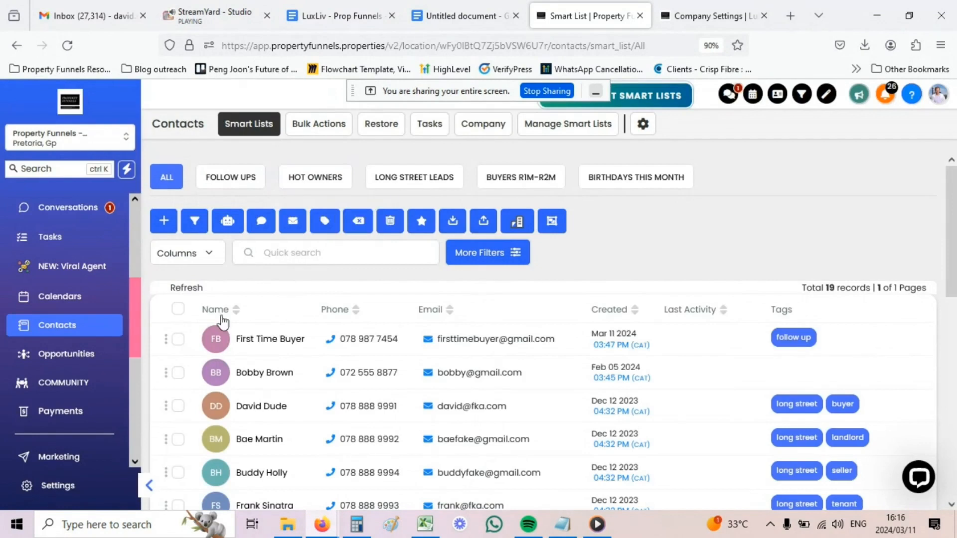
Refresh the contact list and view the third contact's additional tags.
{"action": "left_click", "coordinate": [187, 290]}
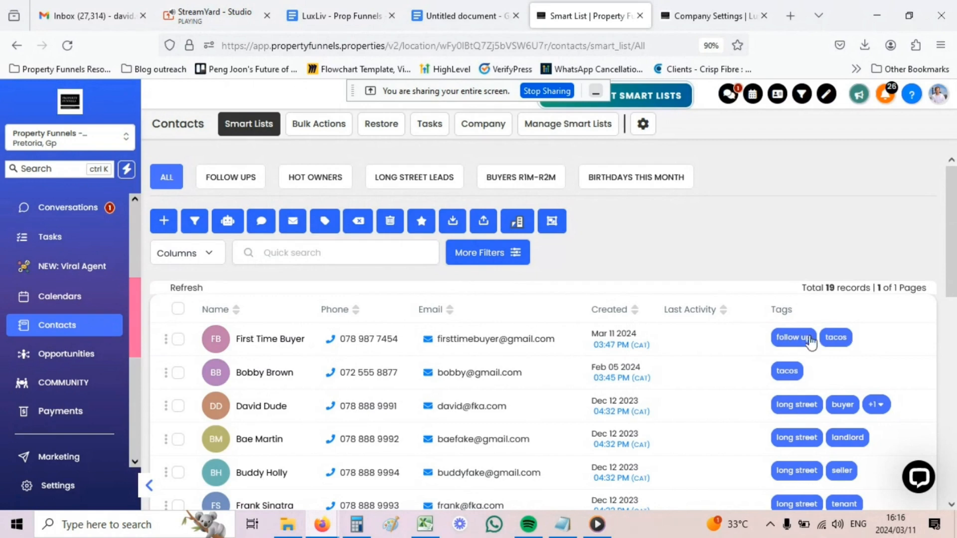
{"action": "left_click", "coordinate": [876, 404]}
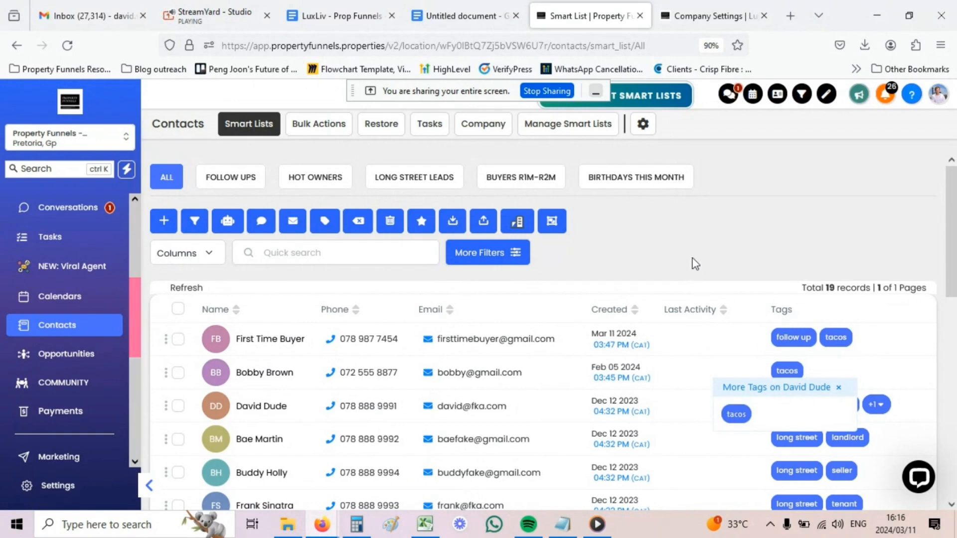
{"action": "left_click", "coordinate": [838, 388]}
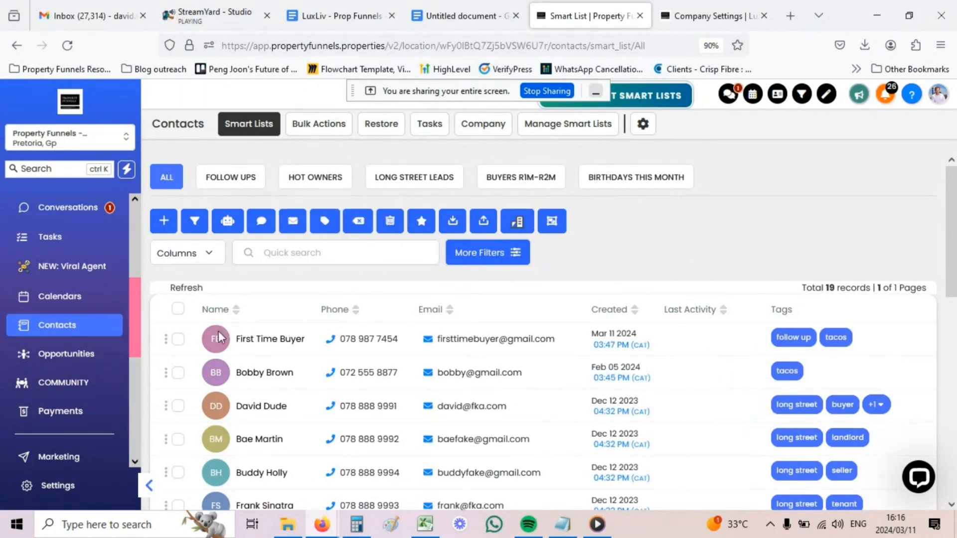
Select the first three contacts again and choose "tacos" as the tag for bulk removal.
{"action": "left_click", "coordinate": [178, 339]}
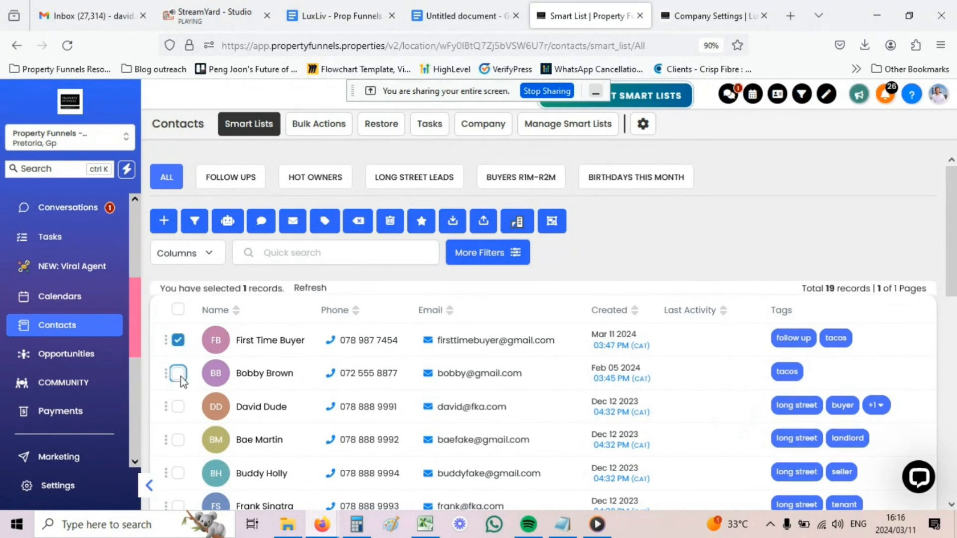
{"action": "left_click", "coordinate": [178, 373]}
{"action": "left_click", "coordinate": [179, 406]}
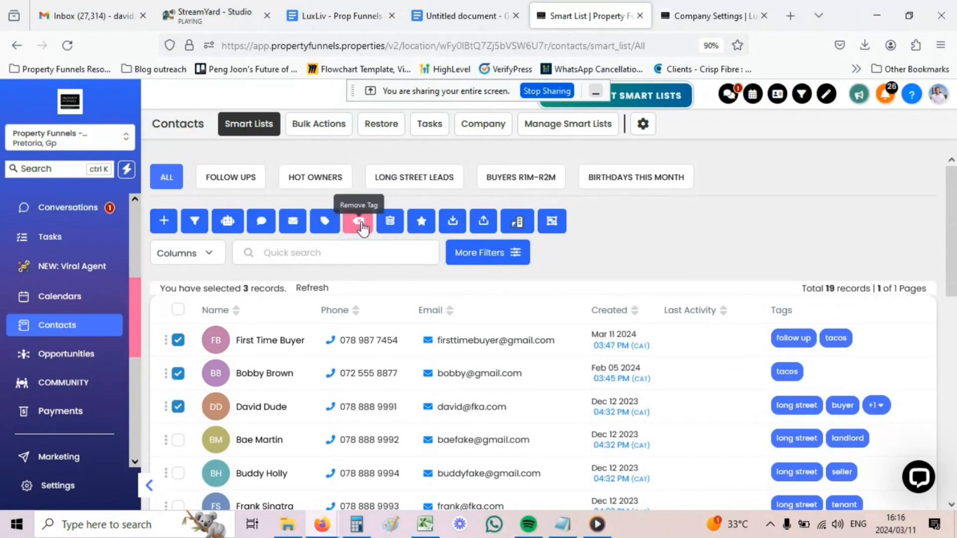
{"action": "left_click", "coordinate": [360, 222]}
{"action": "left_click", "coordinate": [276, 225]}
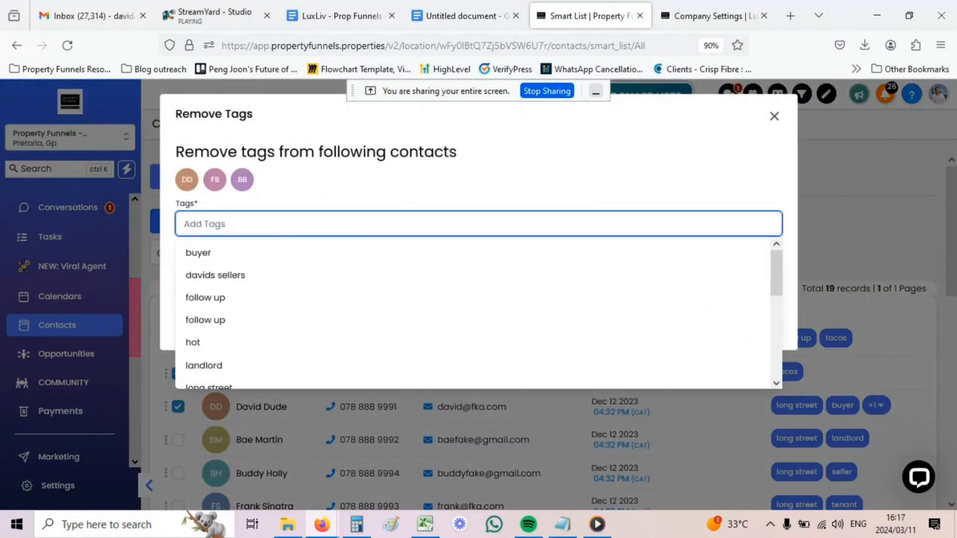
{"action": "type", "text": "tacos"}
{"action": "key", "text": "Return"}
Describe the bulk action as "removing tag tacos", remove the tag from the selected contacts, and refresh the list.
{"action": "left_click", "coordinate": [271, 280]}
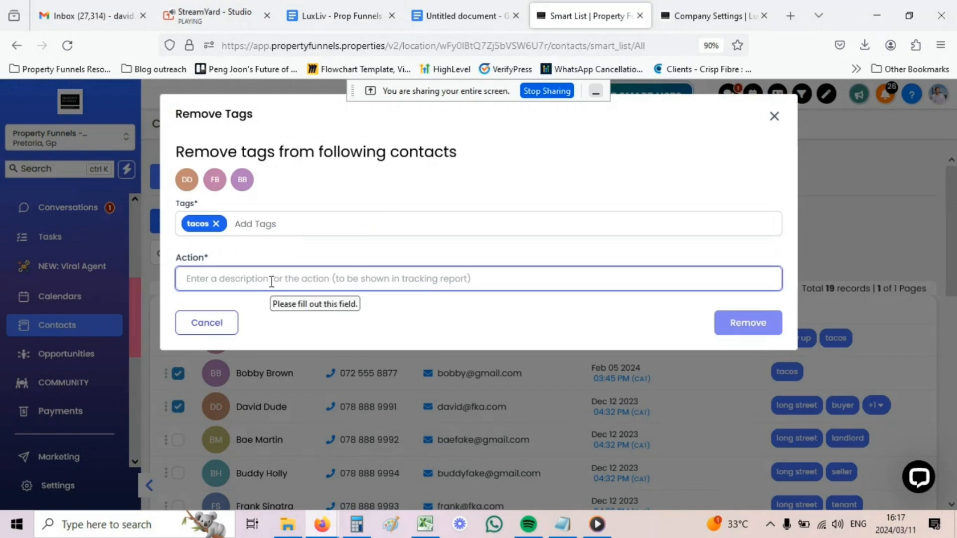
{"action": "type", "text": "removing tag tacos"}
{"action": "left_click", "coordinate": [779, 323]}
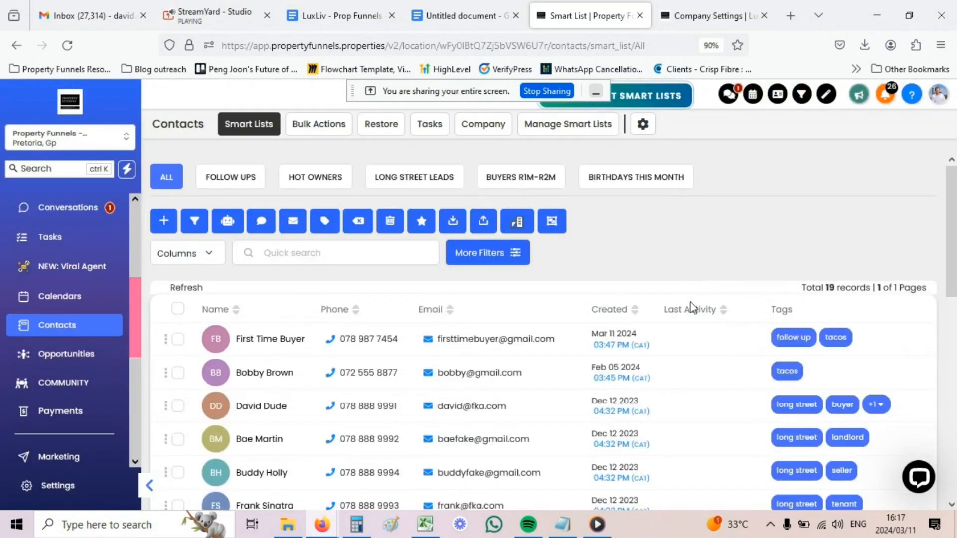
{"action": "left_click", "coordinate": [186, 289]}
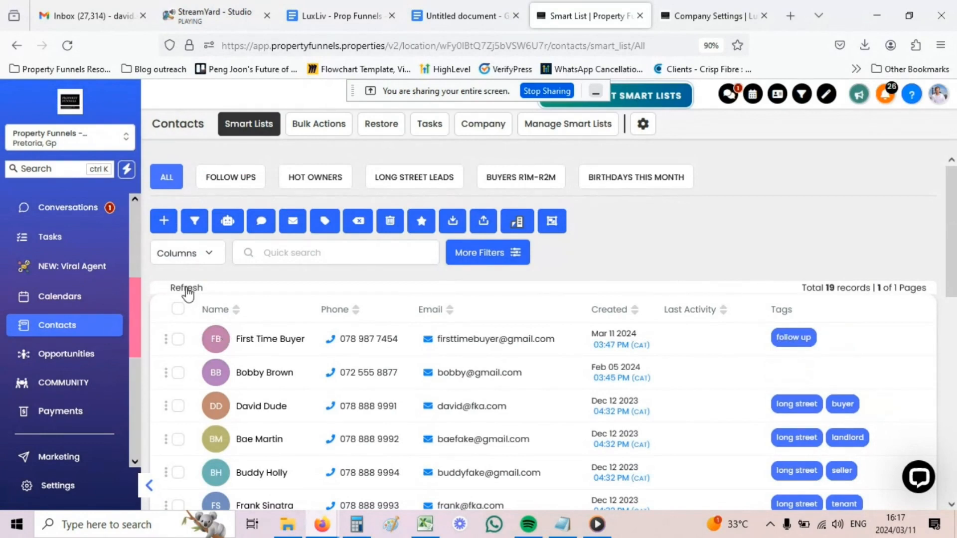
{"action": "left_click", "coordinate": [187, 289]}
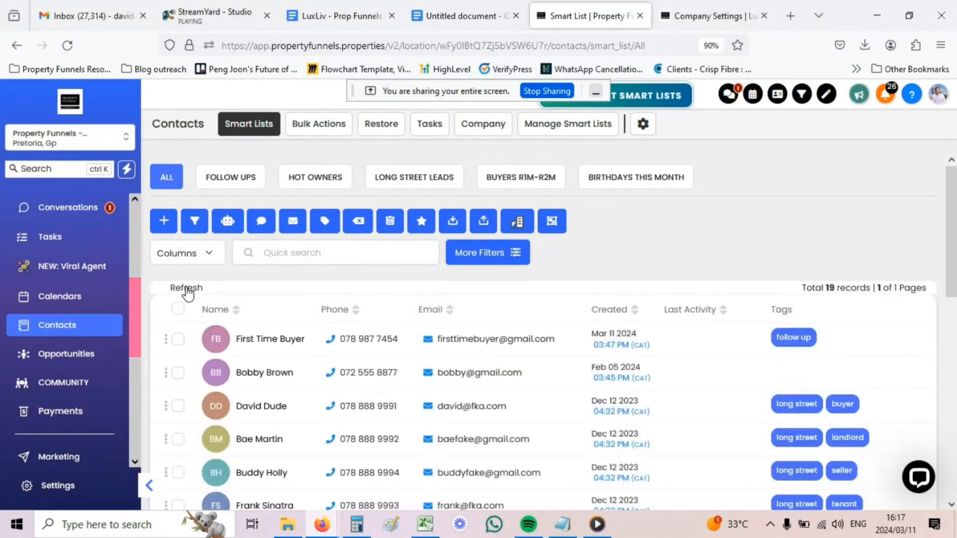